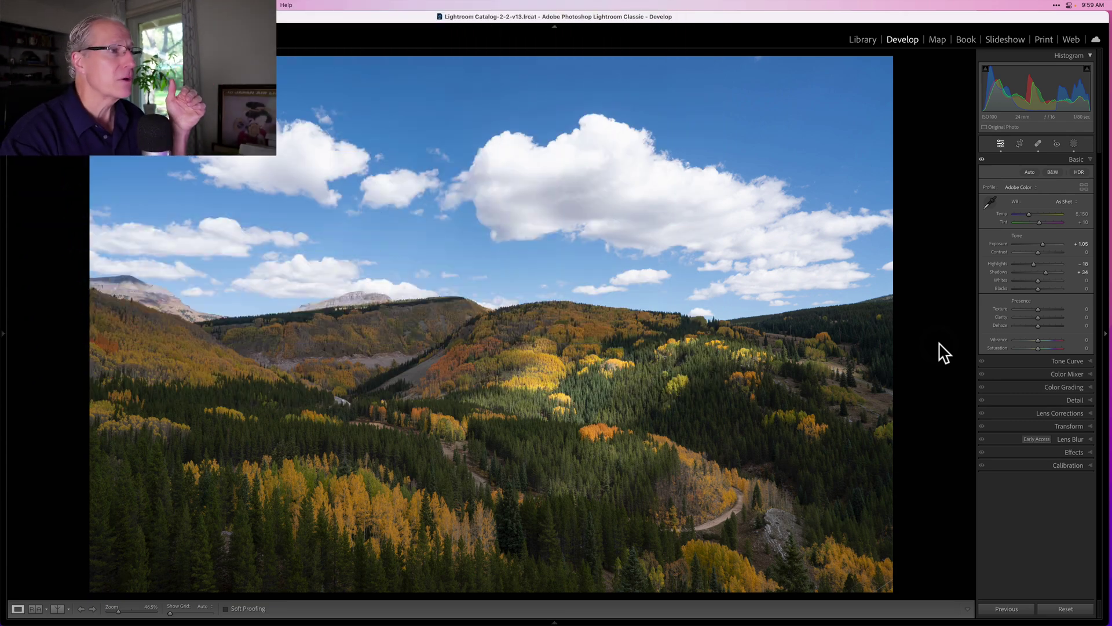
Compare the edit with the original photo using Before/After, then collapse the Basic panel.
{"action": "key", "text": "backslash"}
{"action": "key", "text": "backslash"}
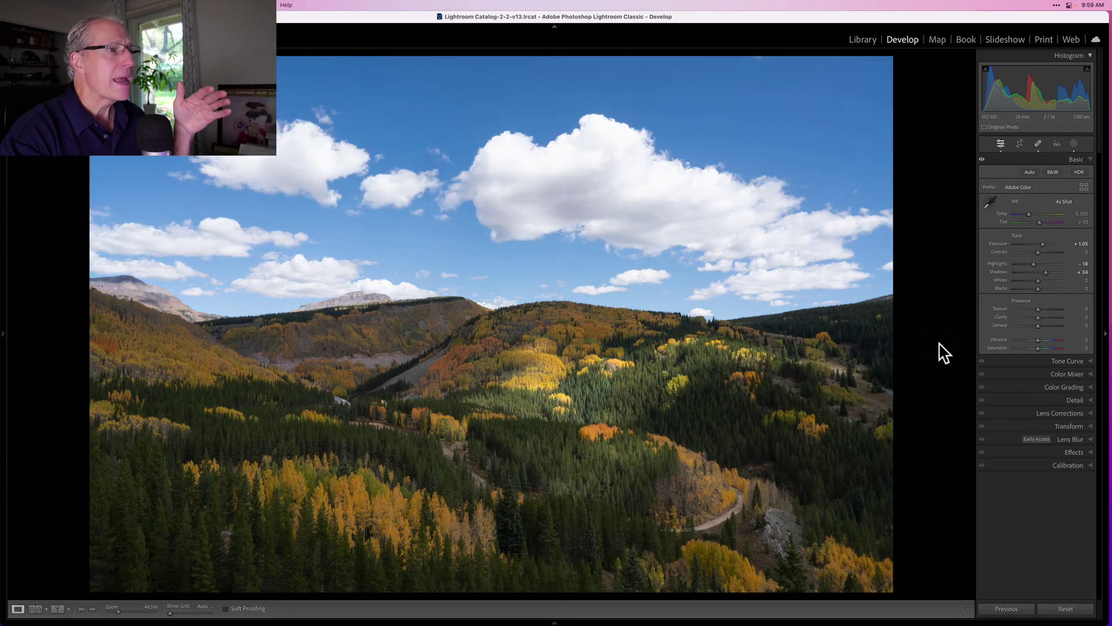
{"action": "key", "text": "backslash"}
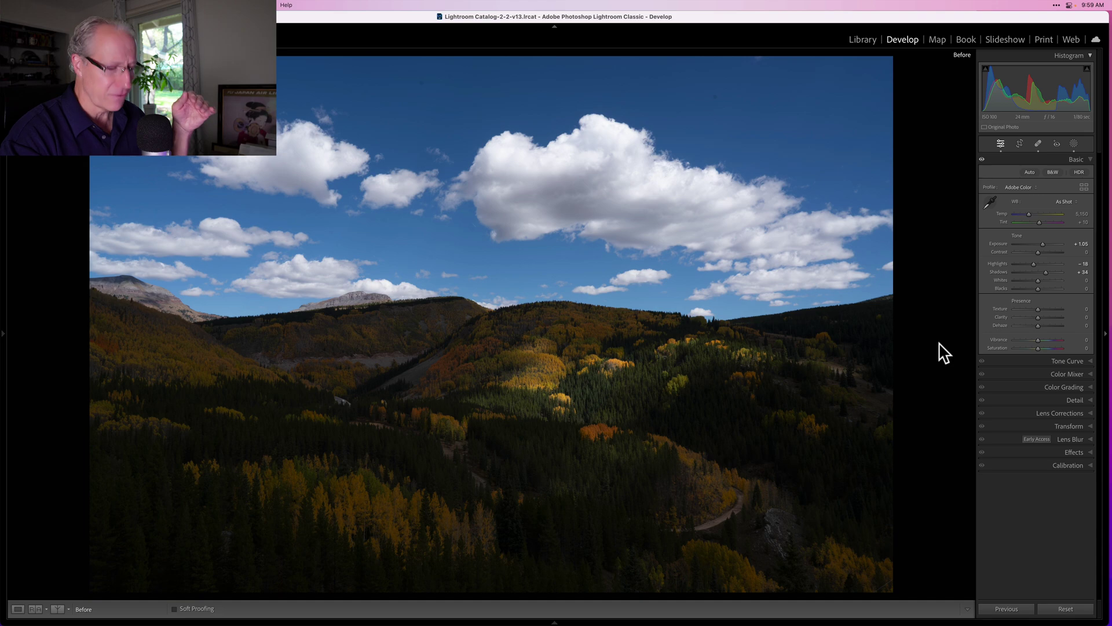
{"action": "key", "text": "backslash"}
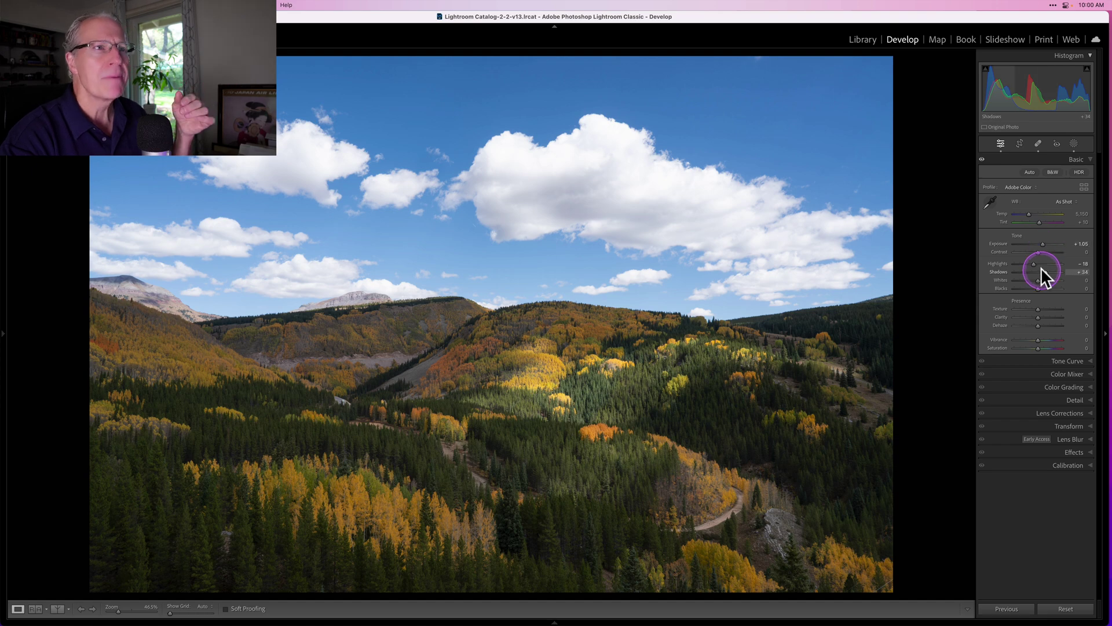
{"action": "left_click", "coordinate": [1011, 160]}
{"action": "key", "text": "backslash"}
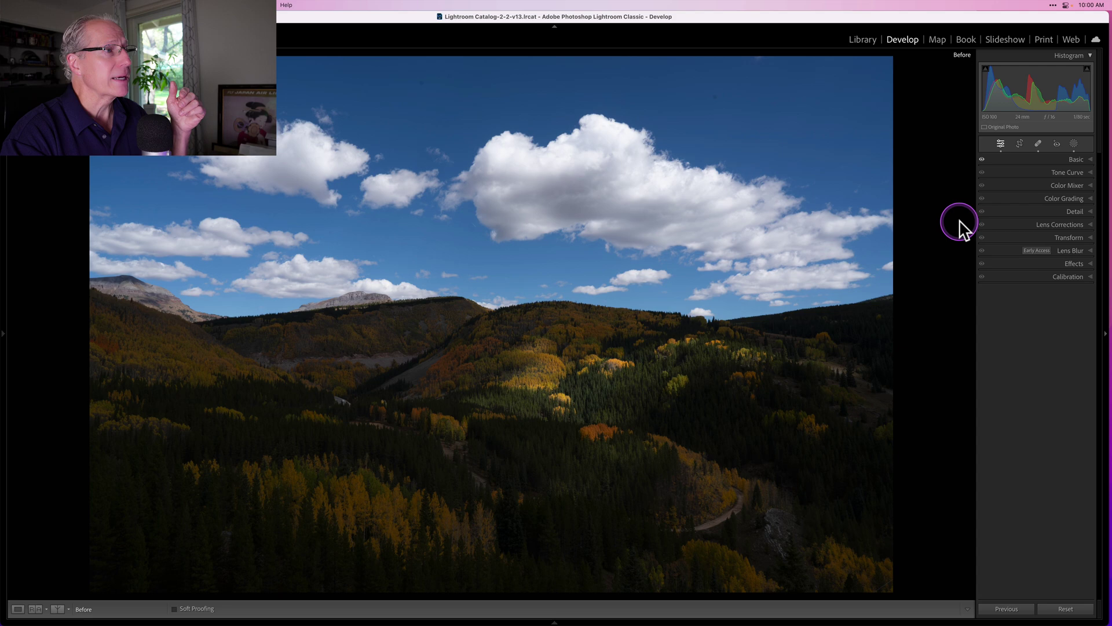
{"action": "key", "text": "backslash"}
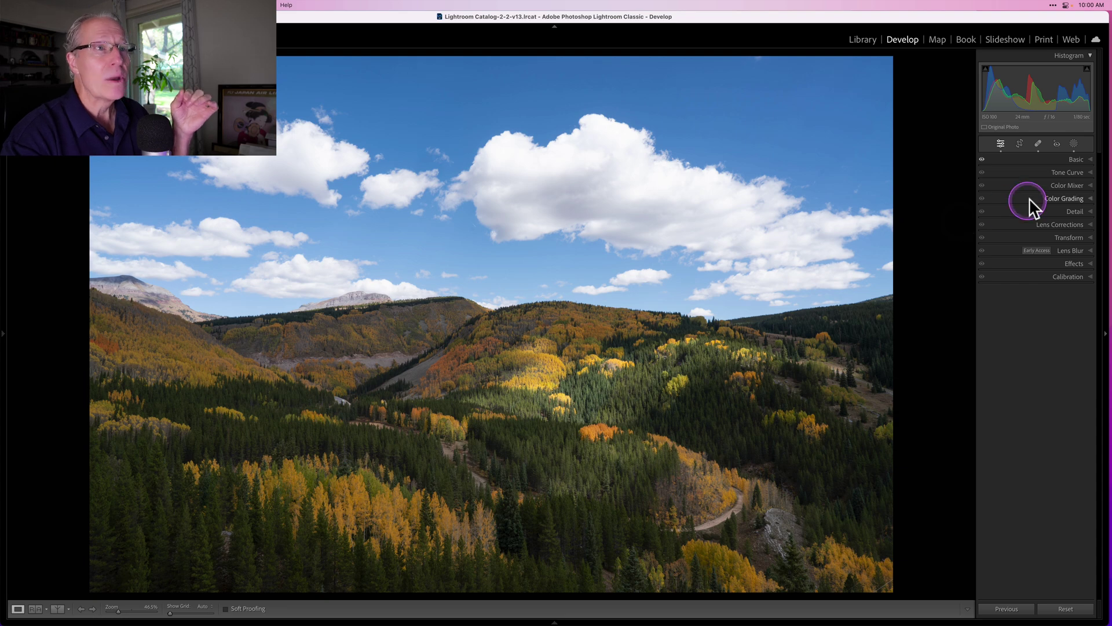
Expand Color Mixer in Point Color mode with the Range and sample sections collapsed.
{"action": "left_click", "coordinate": [1032, 182]}
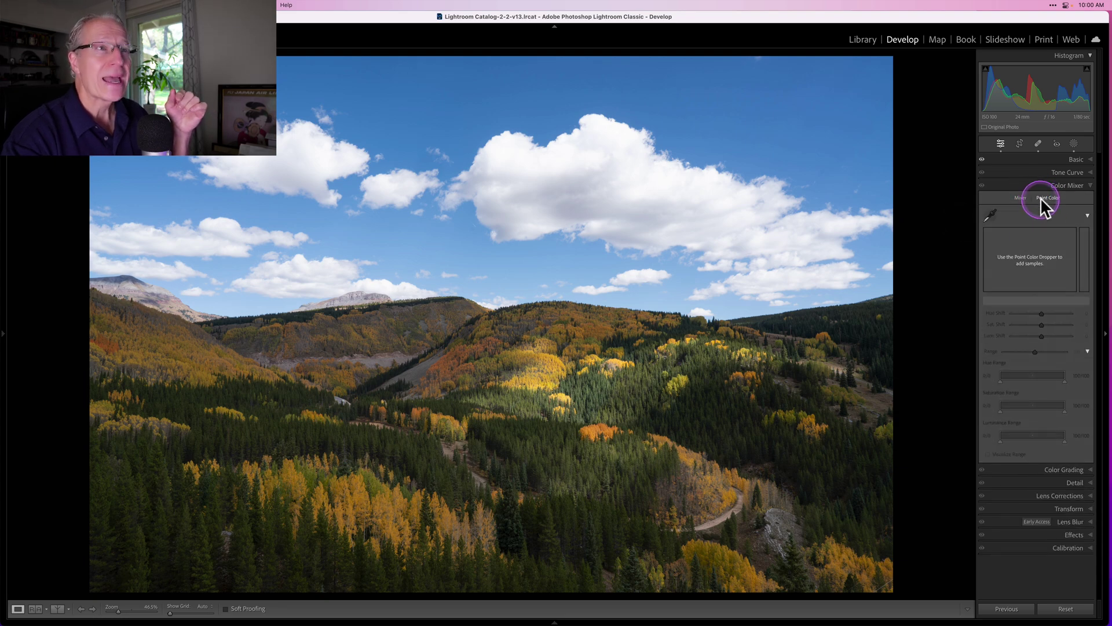
{"action": "left_click", "coordinate": [1019, 197]}
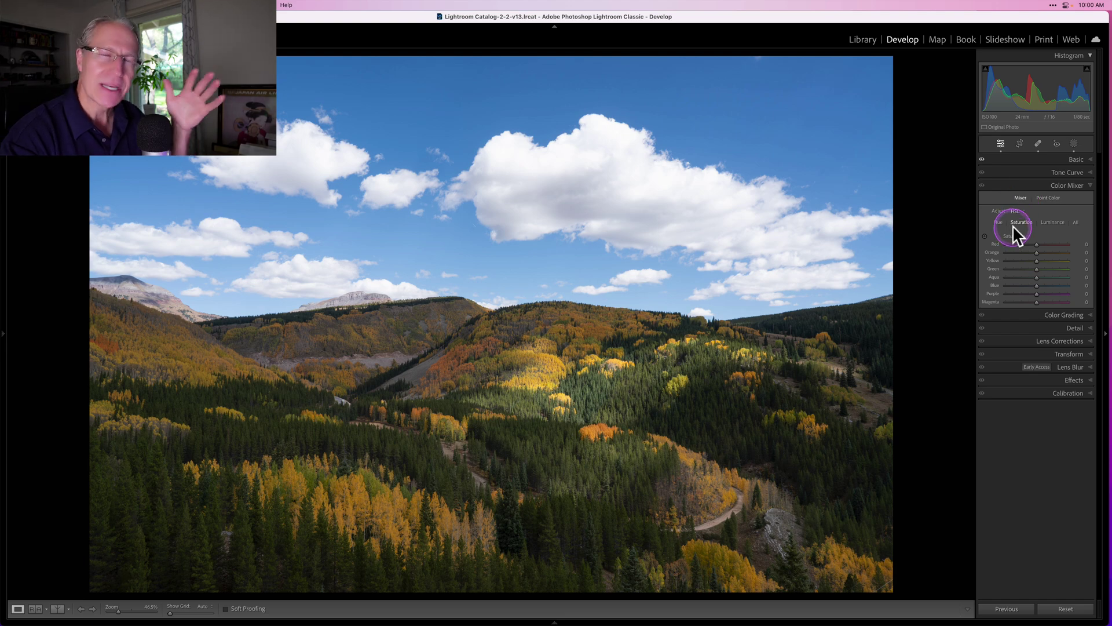
{"action": "left_click", "coordinate": [1046, 197]}
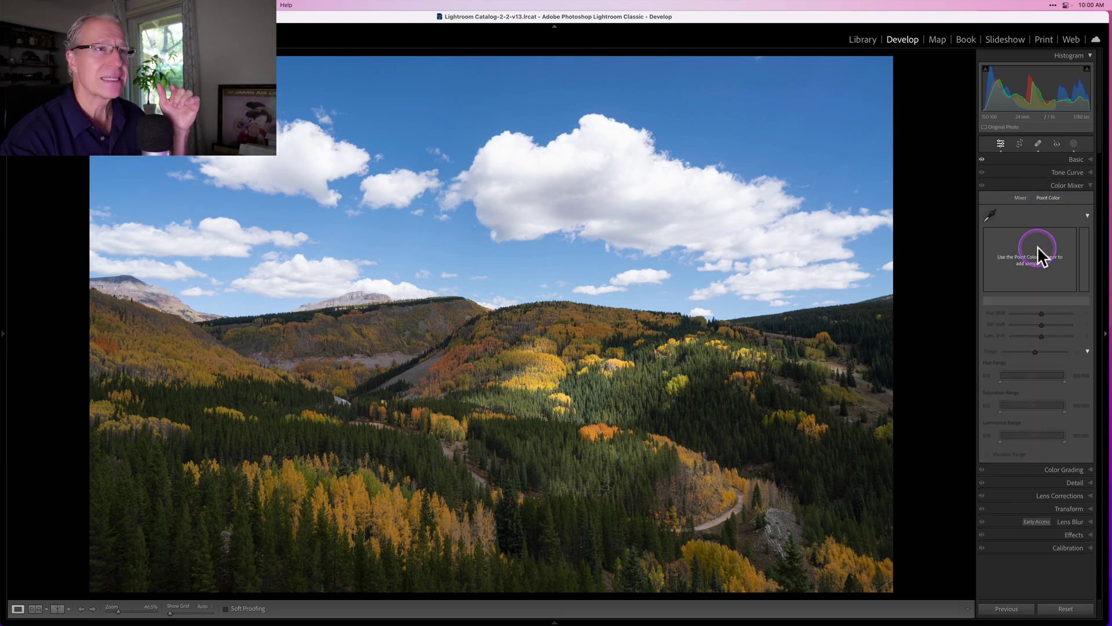
{"action": "left_click", "coordinate": [1087, 351]}
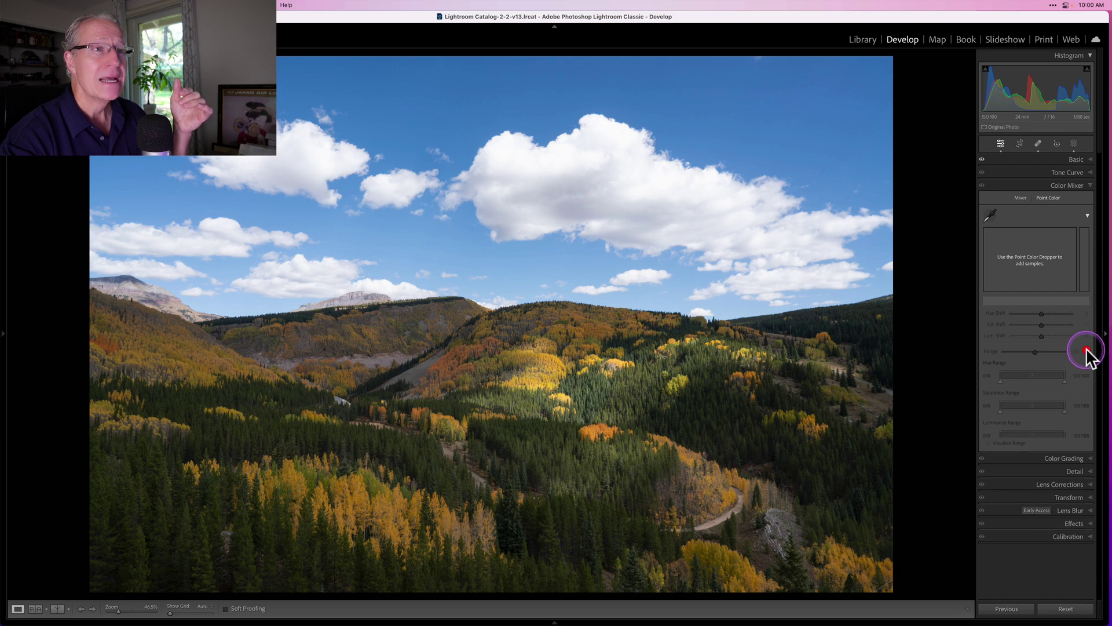
{"action": "left_click", "coordinate": [1087, 216]}
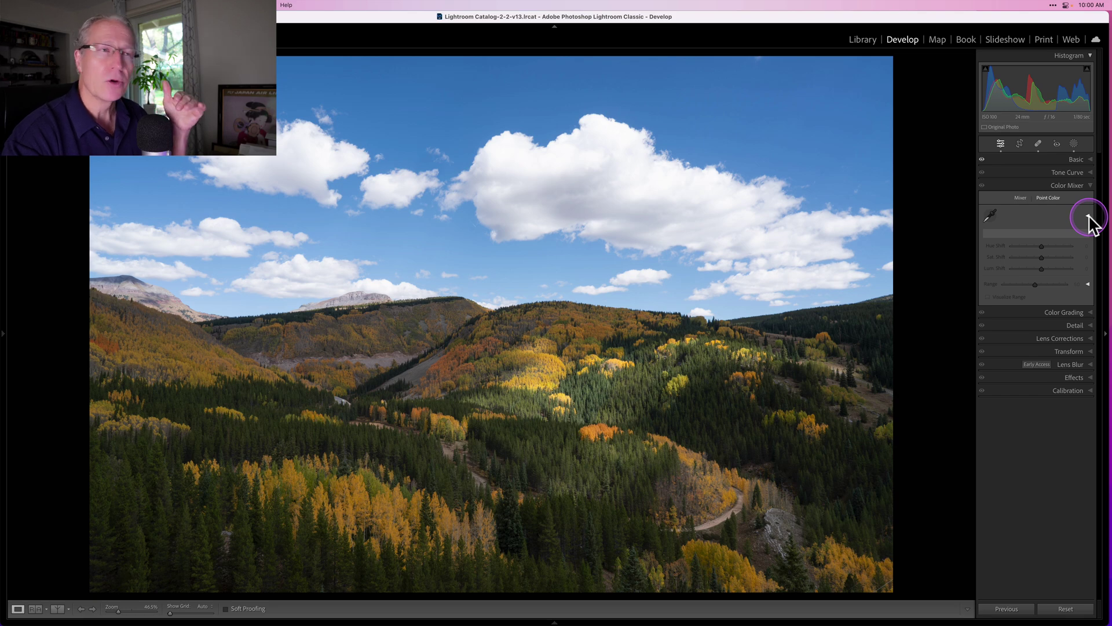
{"action": "left_click", "coordinate": [1024, 198]}
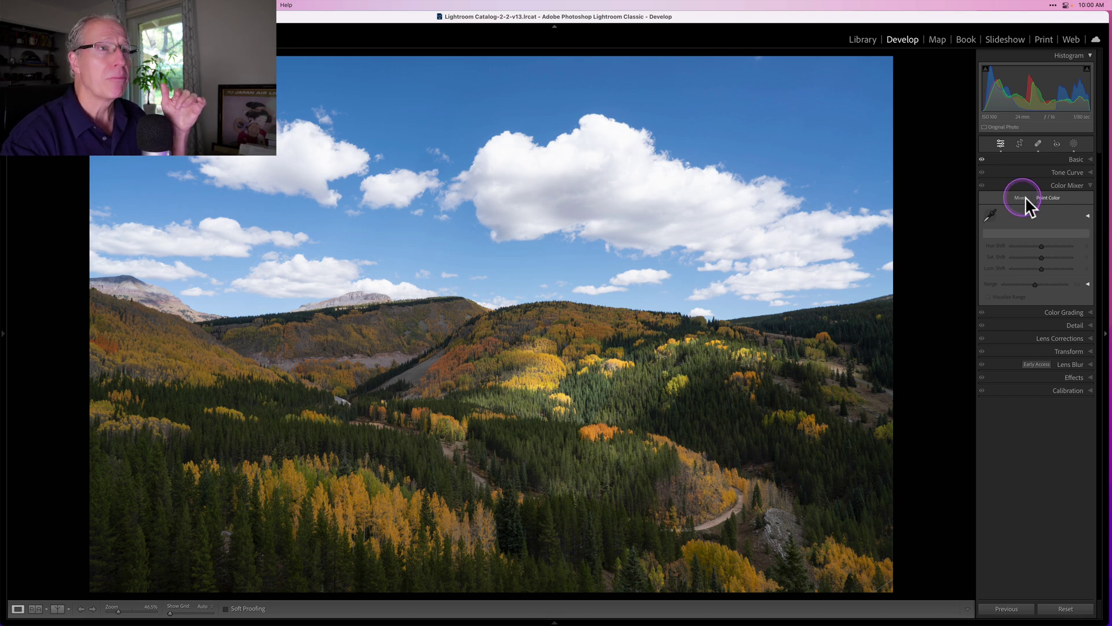
Sample the yellow aspens at lower left as a Point Color swatch and expand its hue/saturation field.
{"action": "left_click", "coordinate": [992, 214]}
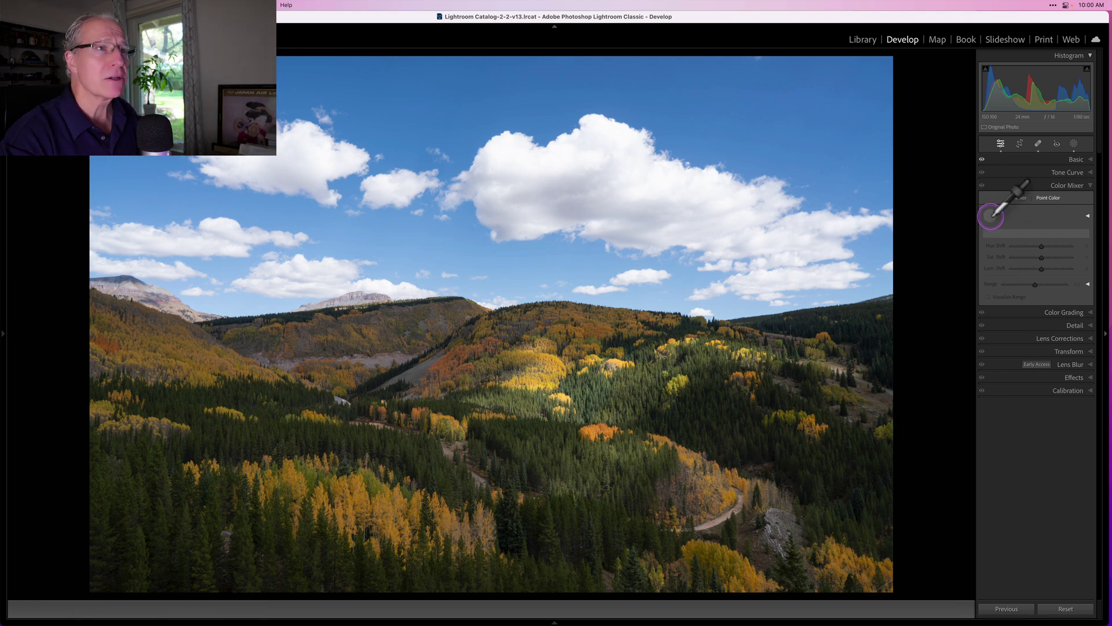
{"action": "left_click", "coordinate": [992, 219]}
{"action": "left_click", "coordinate": [590, 429]}
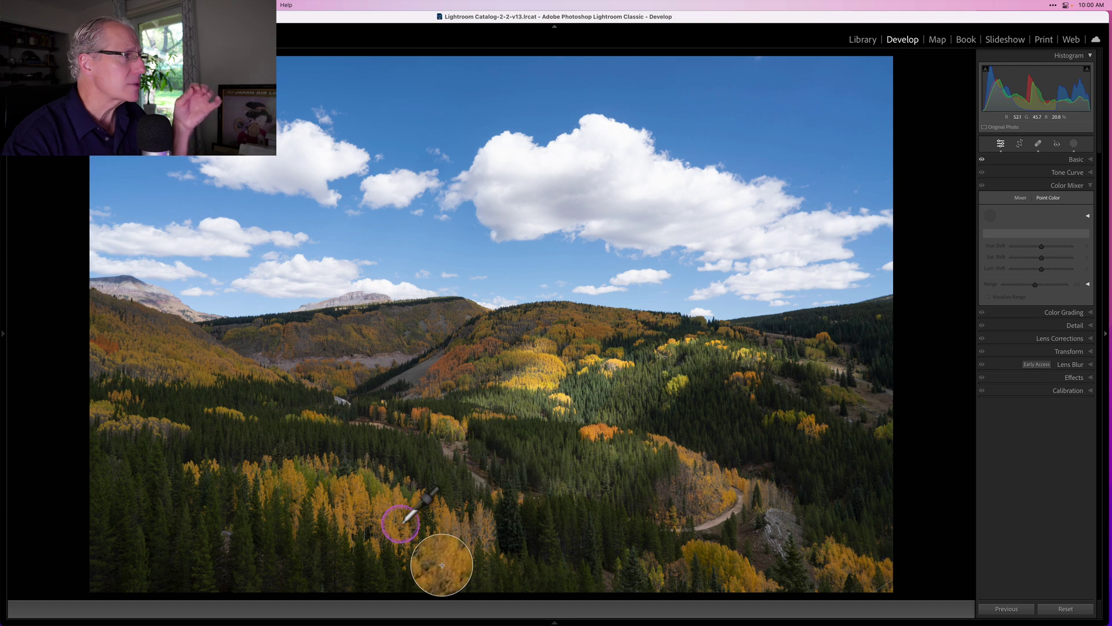
{"action": "left_click", "coordinate": [386, 510]}
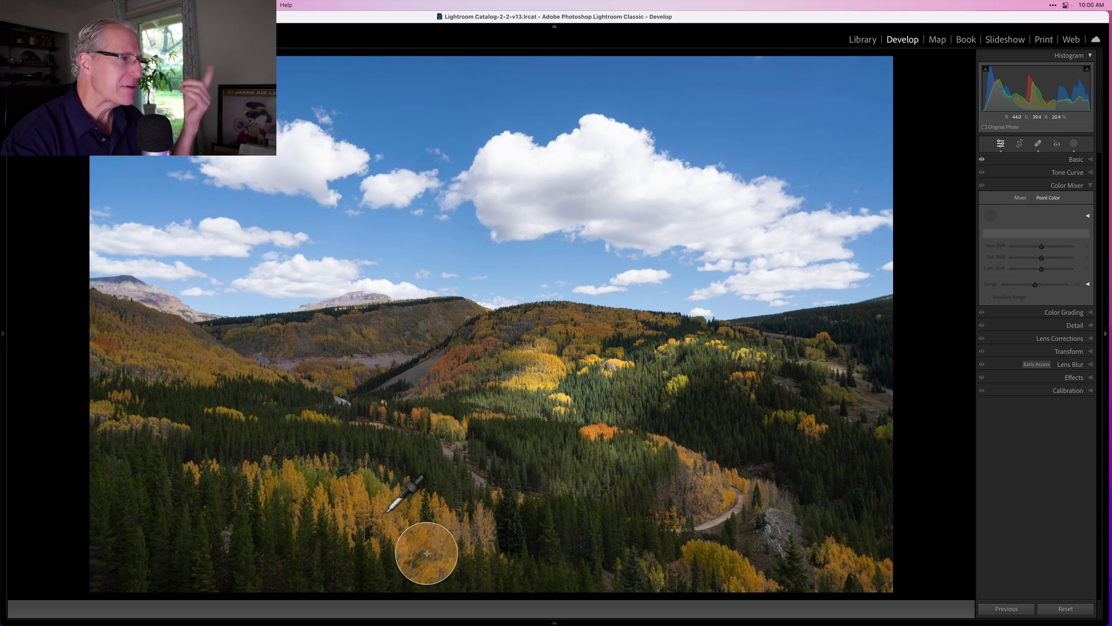
{"action": "left_click", "coordinate": [388, 500]}
{"action": "left_click_drag", "start_coordinate": [388, 501], "coordinate": [355, 497]}
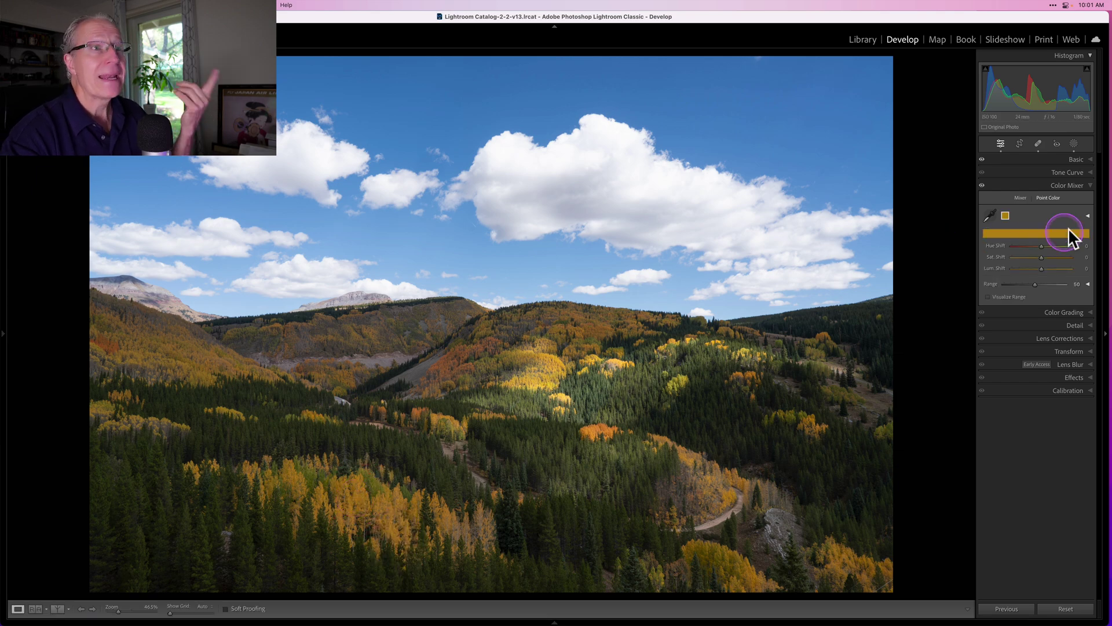
{"action": "left_click", "coordinate": [1088, 216]}
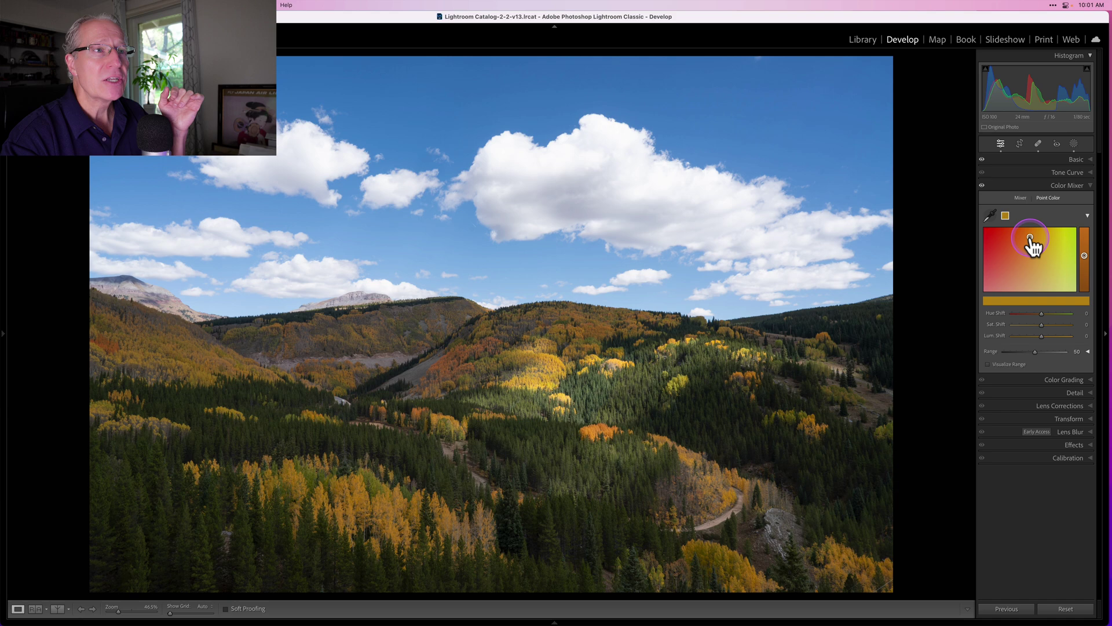
Adjust the aspen sample's color field and luminance strip, ending at hue -7, saturation 57, luminance 0.
{"action": "left_click_drag", "start_coordinate": [1033, 247], "coordinate": [1033, 248]}
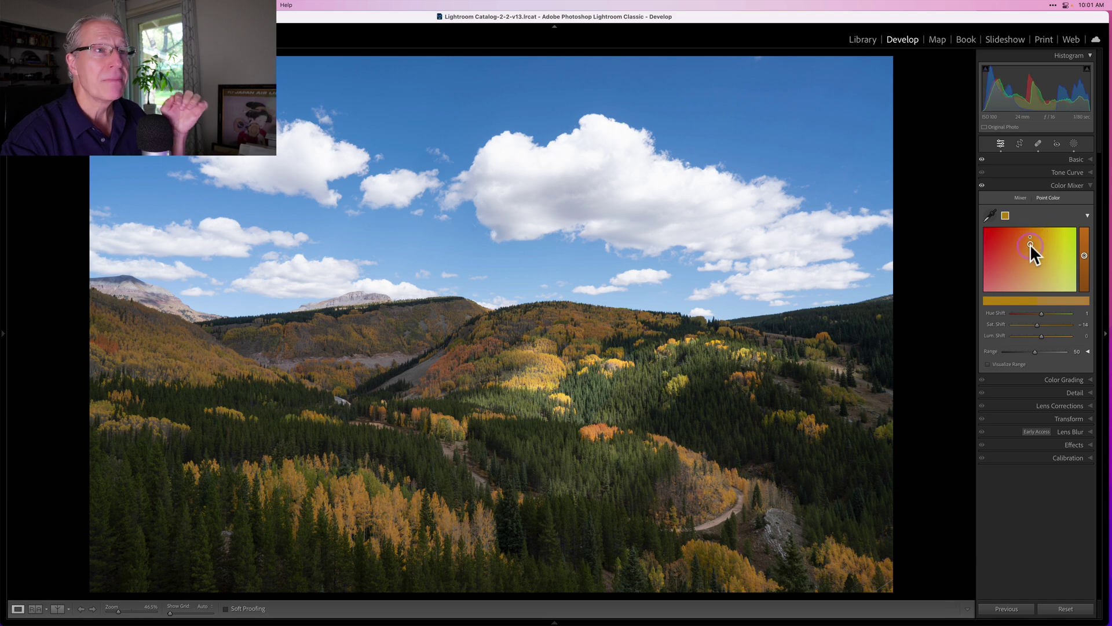
{"action": "left_click_drag", "start_coordinate": [1029, 248], "coordinate": [1030, 252]}
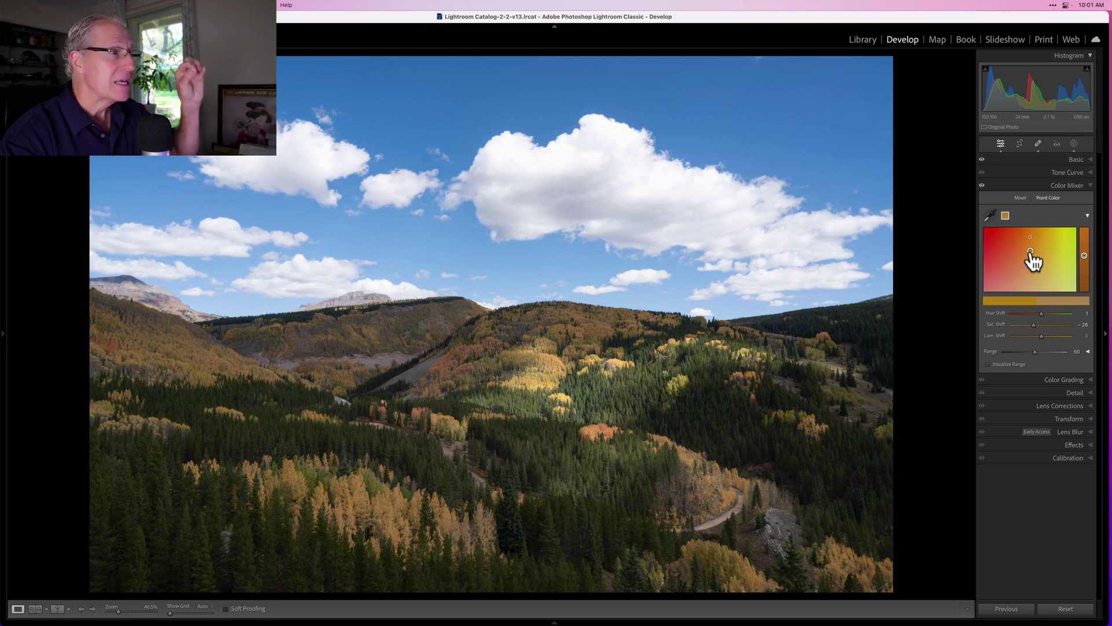
{"action": "left_click", "coordinate": [1032, 253]}
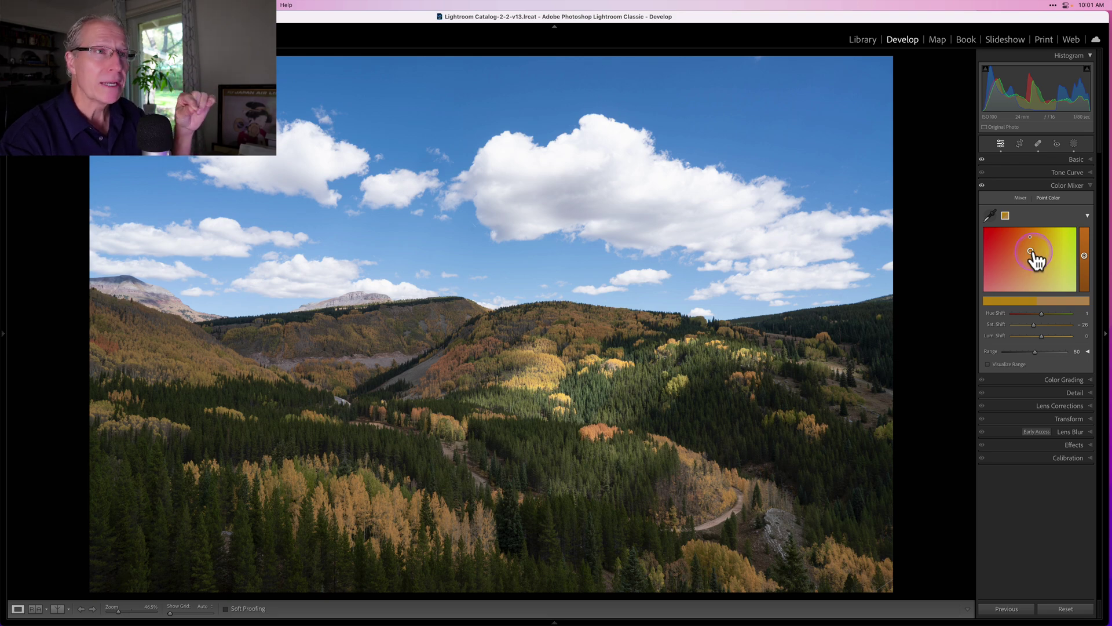
{"action": "mouse_move", "coordinate": [1031, 254]}
{"action": "left_mouse_down"}
{"action": "mouse_move", "coordinate": [1014, 250]}
{"action": "mouse_move", "coordinate": [1018, 268]}
{"action": "left_mouse_up"}
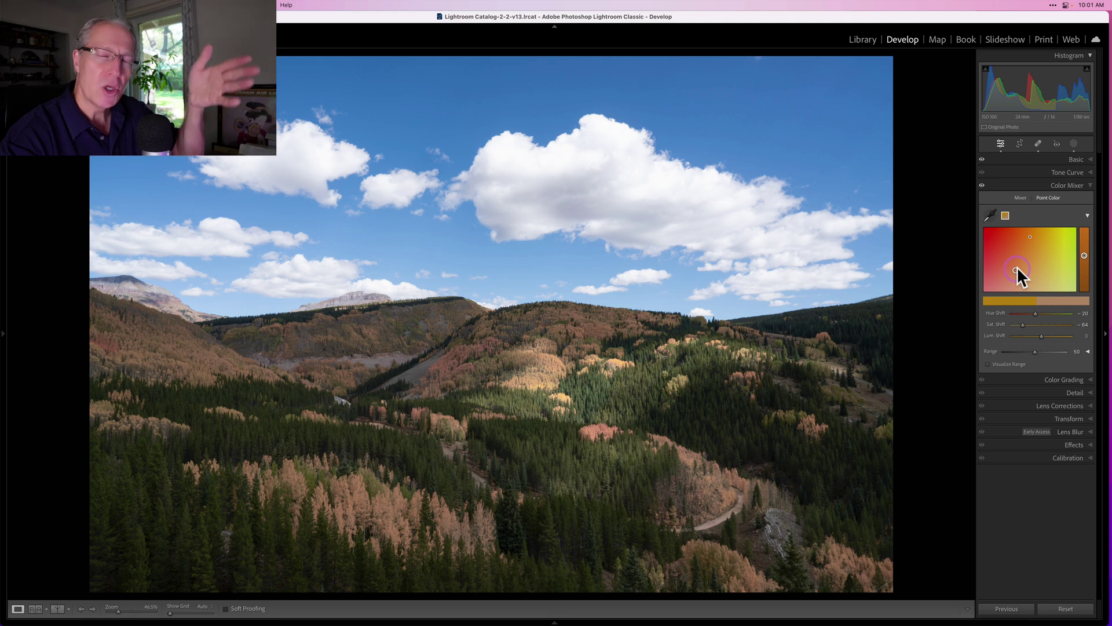
{"action": "left_click_drag", "start_coordinate": [1016, 267], "coordinate": [1017, 268]}
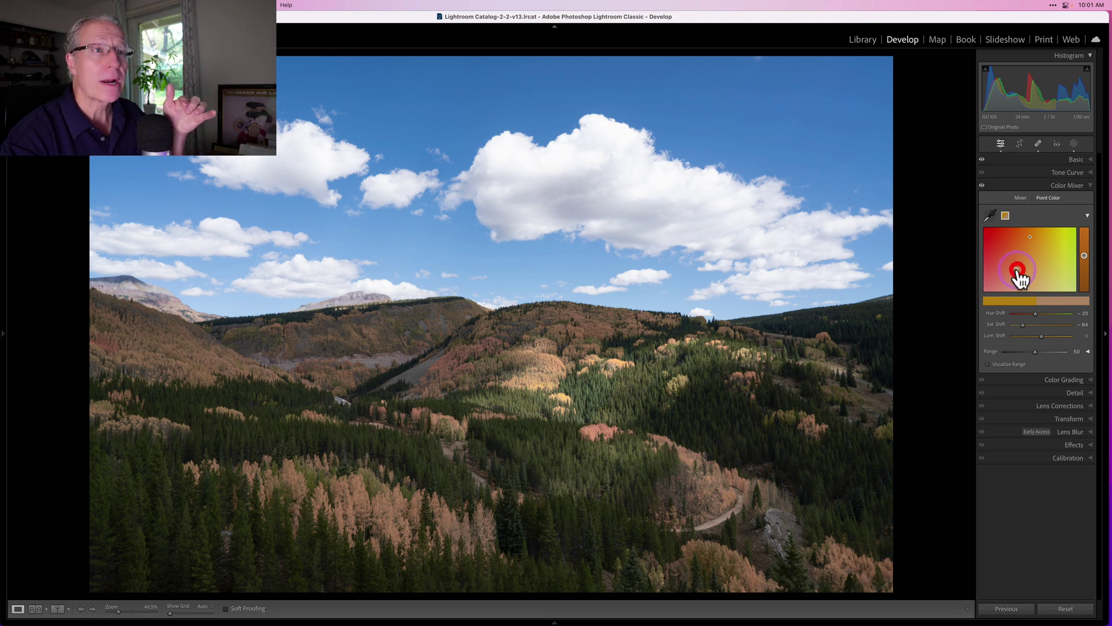
{"action": "mouse_move", "coordinate": [1084, 256]}
{"action": "left_mouse_down"}
{"action": "mouse_move", "coordinate": [1085, 271]}
{"action": "mouse_move", "coordinate": [1084, 258]}
{"action": "left_mouse_up"}
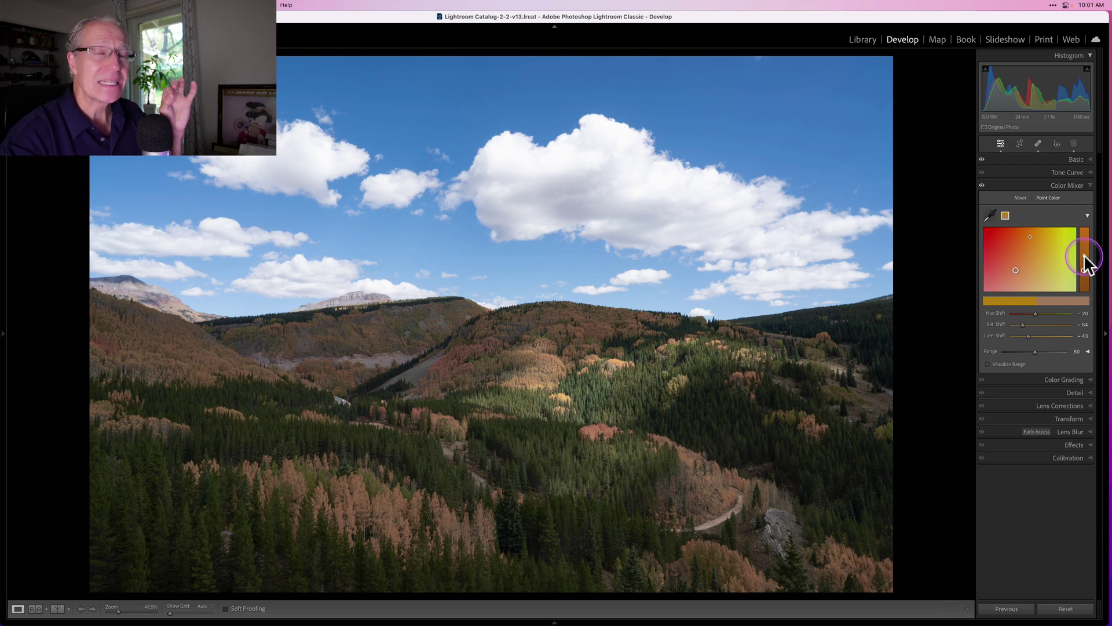
{"action": "left_click_drag", "start_coordinate": [1084, 257], "coordinate": [1085, 265]}
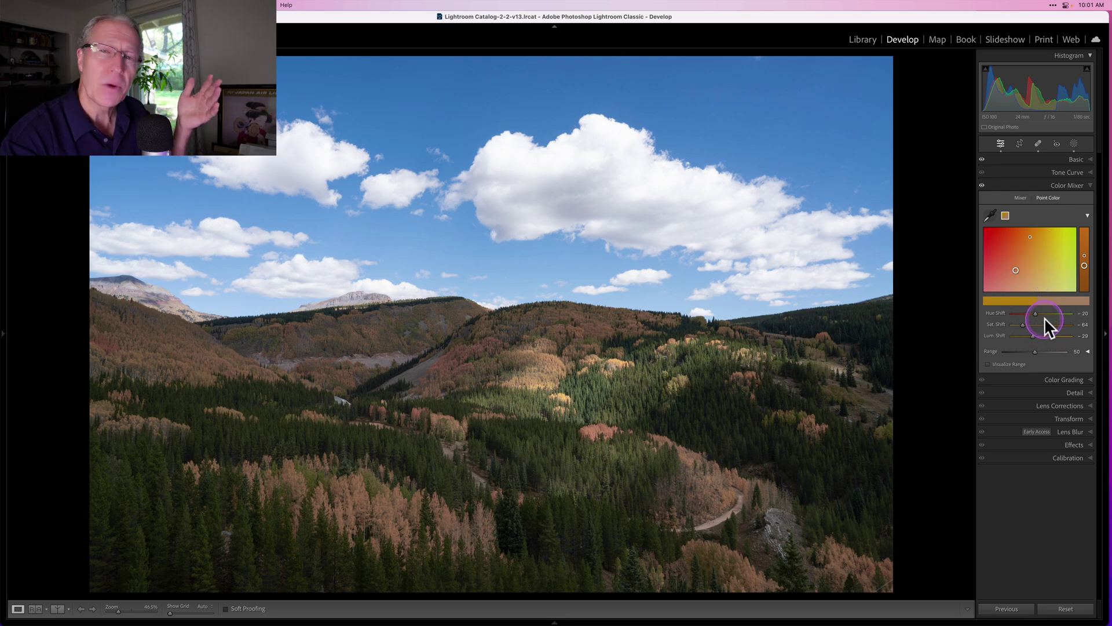
{"action": "left_click", "coordinate": [1018, 285]}
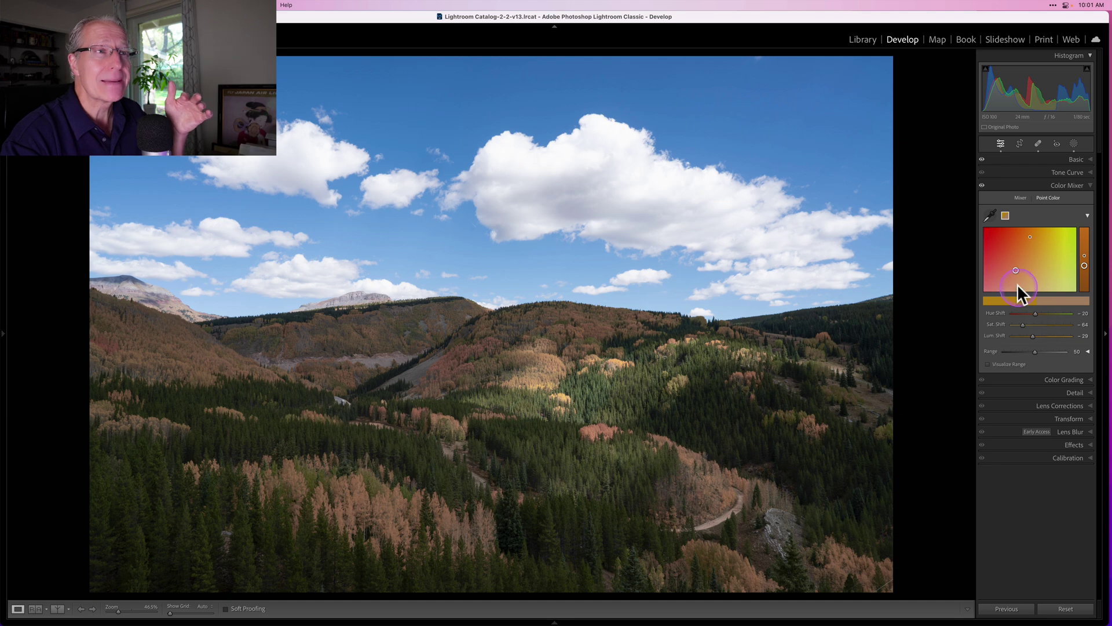
{"action": "left_click_drag", "start_coordinate": [1015, 273], "coordinate": [1067, 253]}
{"action": "left_click", "coordinate": [1005, 216]}
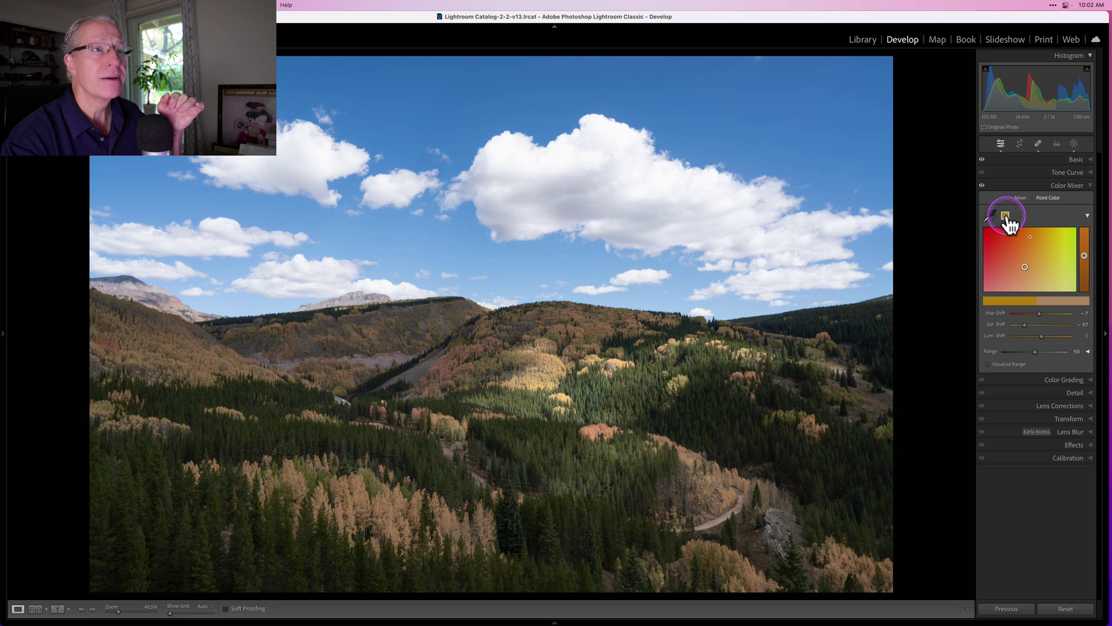
Delete the old aspen swatch and resample the yellow aspens with the point colour sampler.
{"action": "left_click", "coordinate": [1024, 219]}
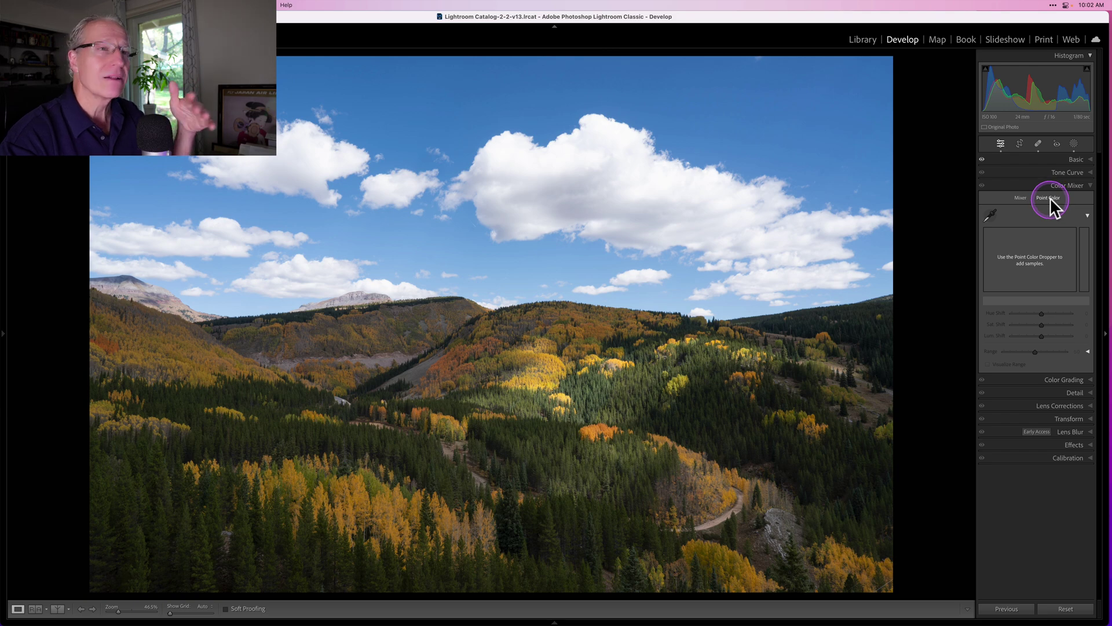
{"action": "left_click", "coordinate": [990, 214]}
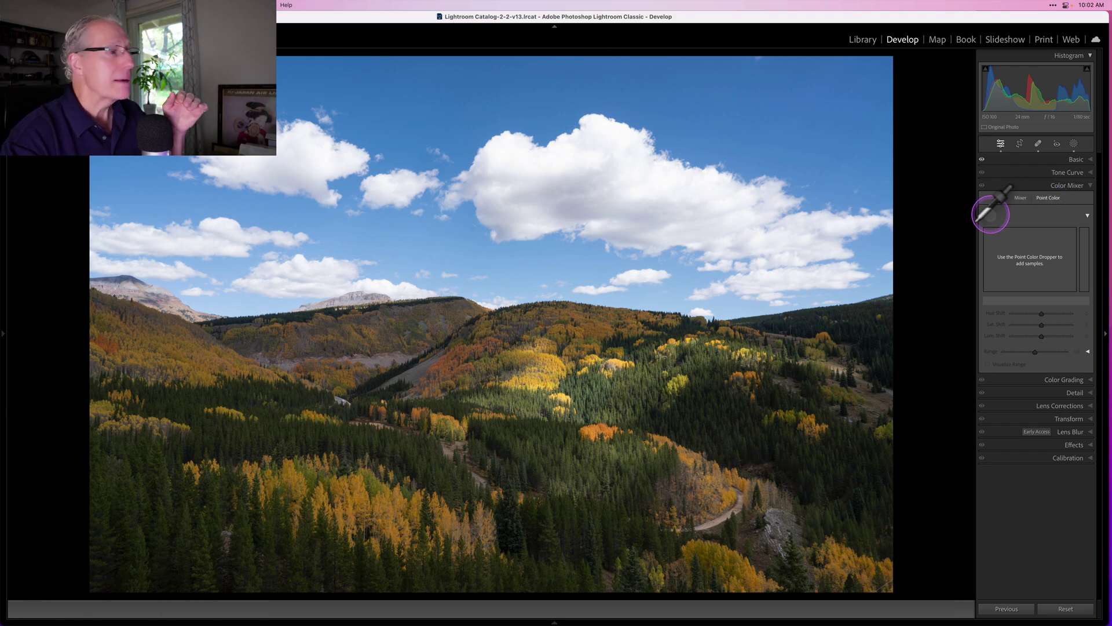
{"action": "left_click", "coordinate": [356, 499]}
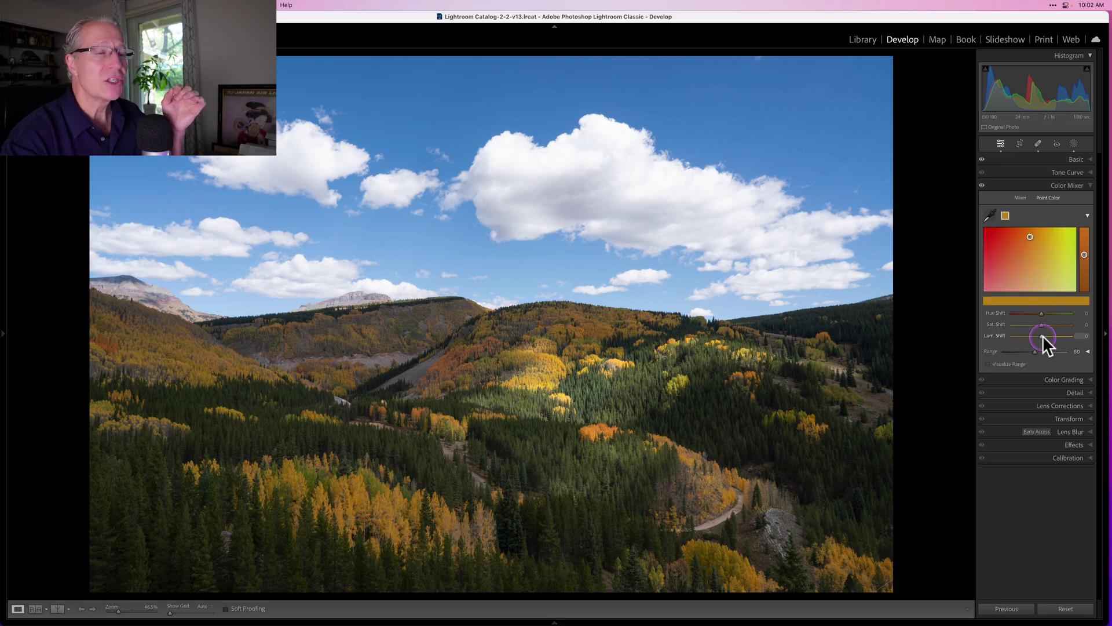
Set the yellow aspen sample to Lum Shift 48, Sat Shift 14 and Hue Shift -10.
{"action": "left_click_drag", "start_coordinate": [1041, 336], "coordinate": [1055, 335]}
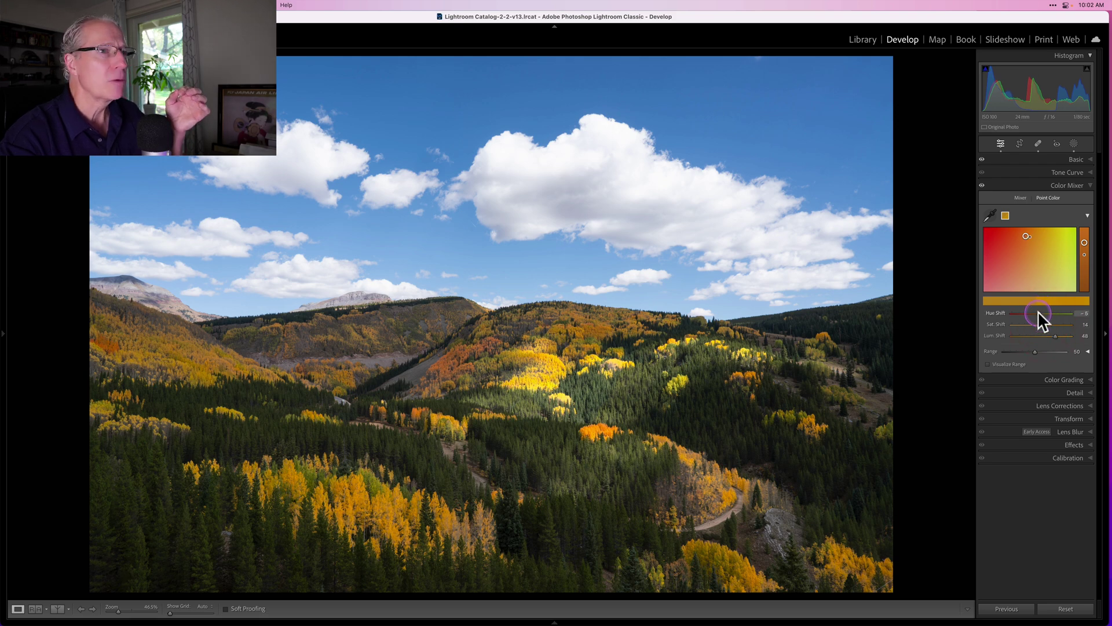
{"action": "left_click_drag", "start_coordinate": [1037, 311], "coordinate": [1037, 311]}
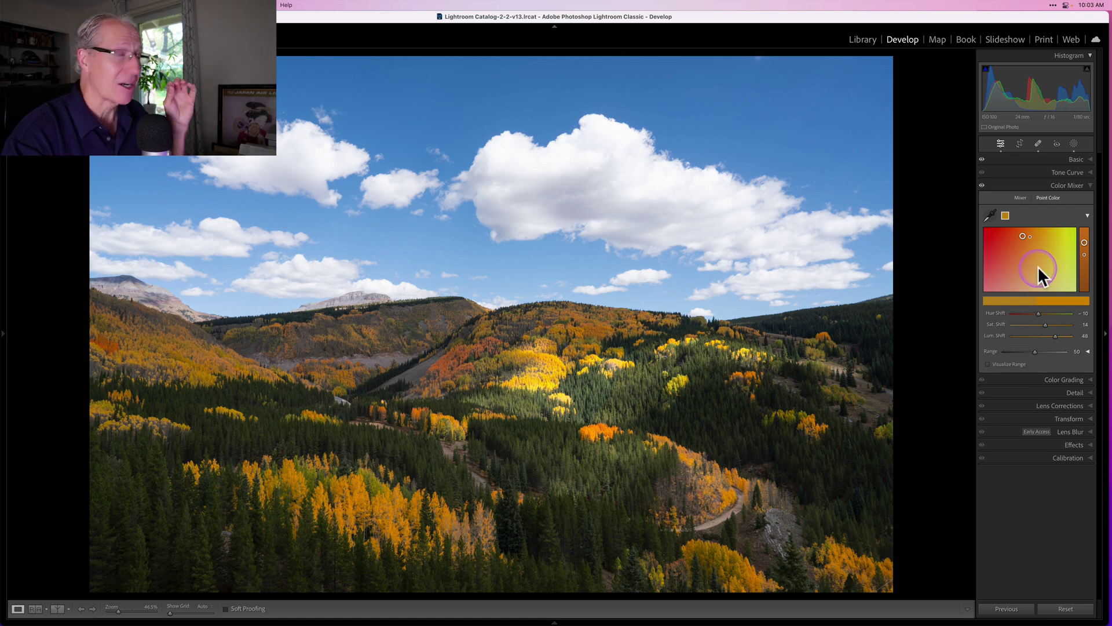
{"action": "left_click", "coordinate": [990, 215]}
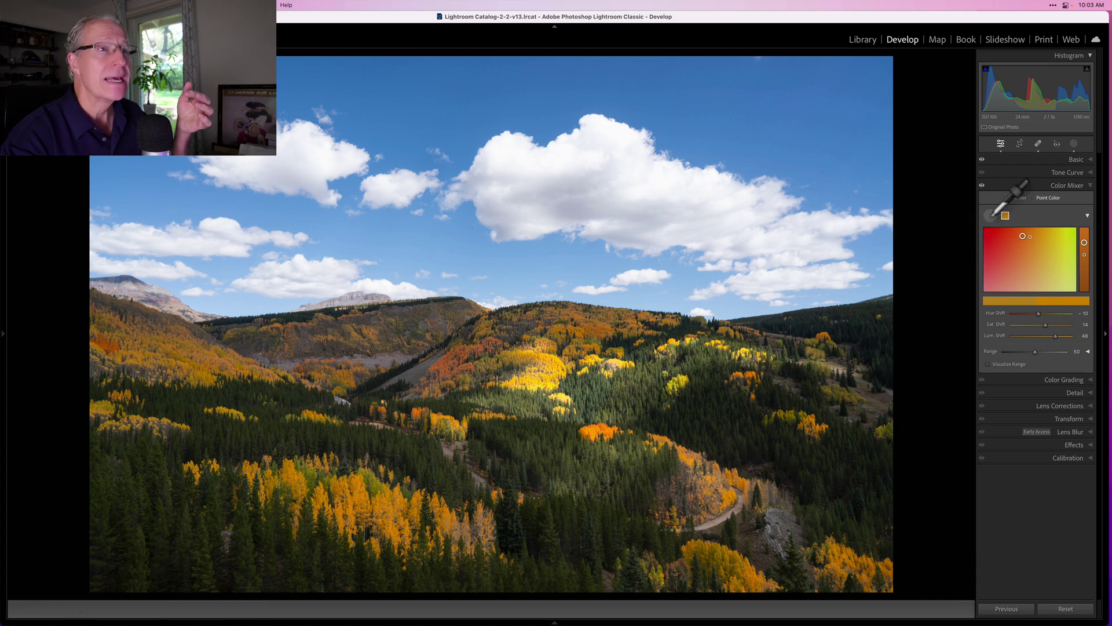
{"action": "left_click", "coordinate": [989, 216]}
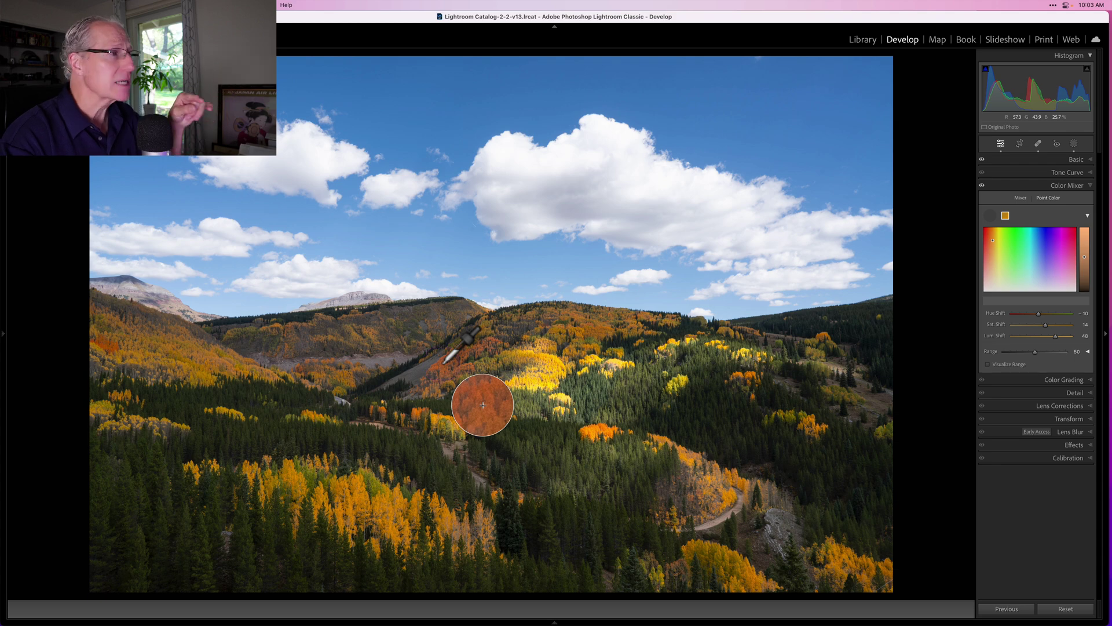
Sample the orange hillside trees as a second swatch and switch between the orange and yellow swatches.
{"action": "left_click", "coordinate": [442, 364]}
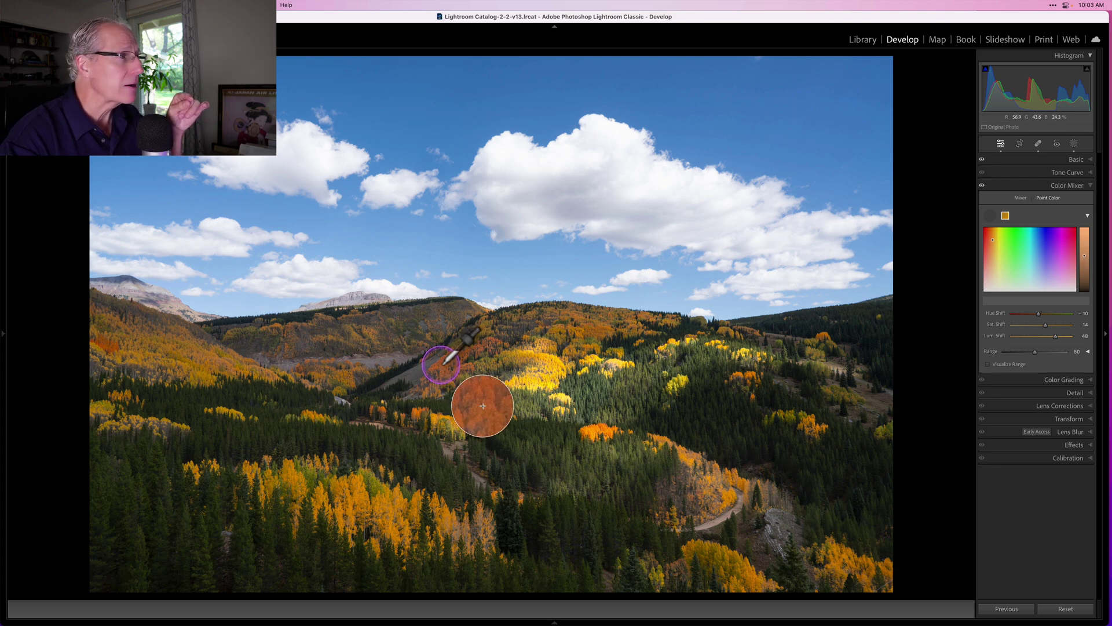
{"action": "left_click", "coordinate": [440, 364]}
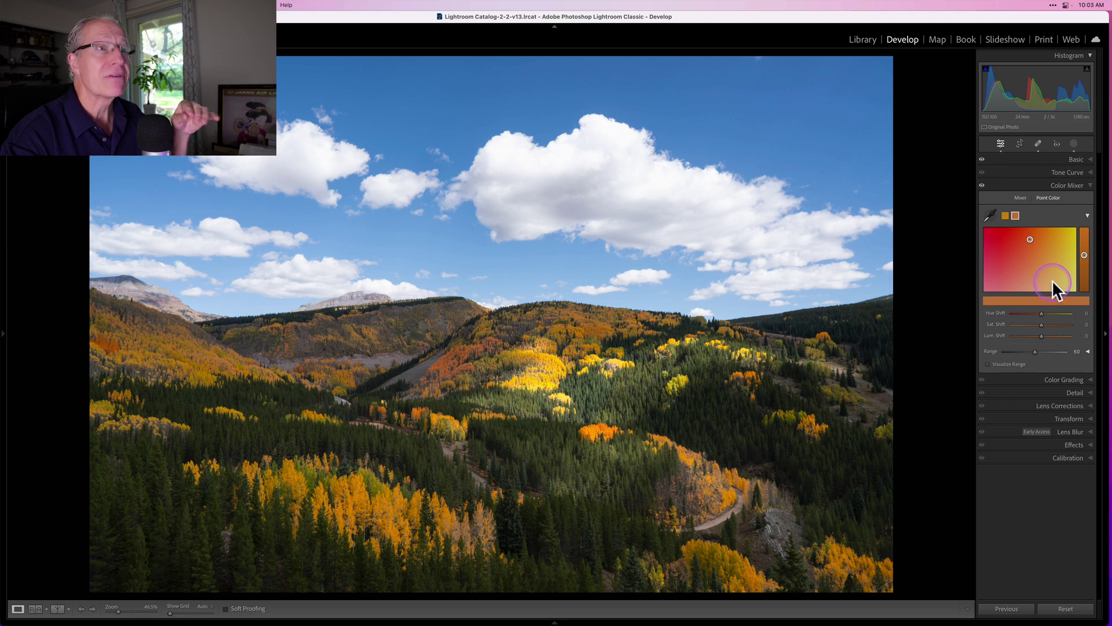
{"action": "left_click", "coordinate": [1015, 216]}
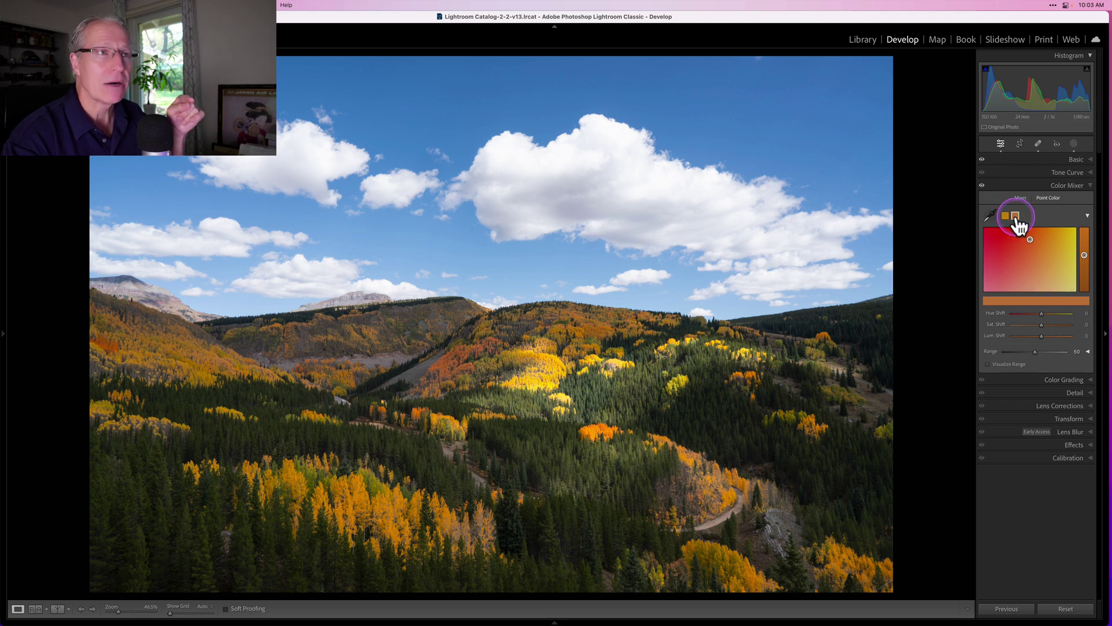
{"action": "left_click", "coordinate": [1006, 217]}
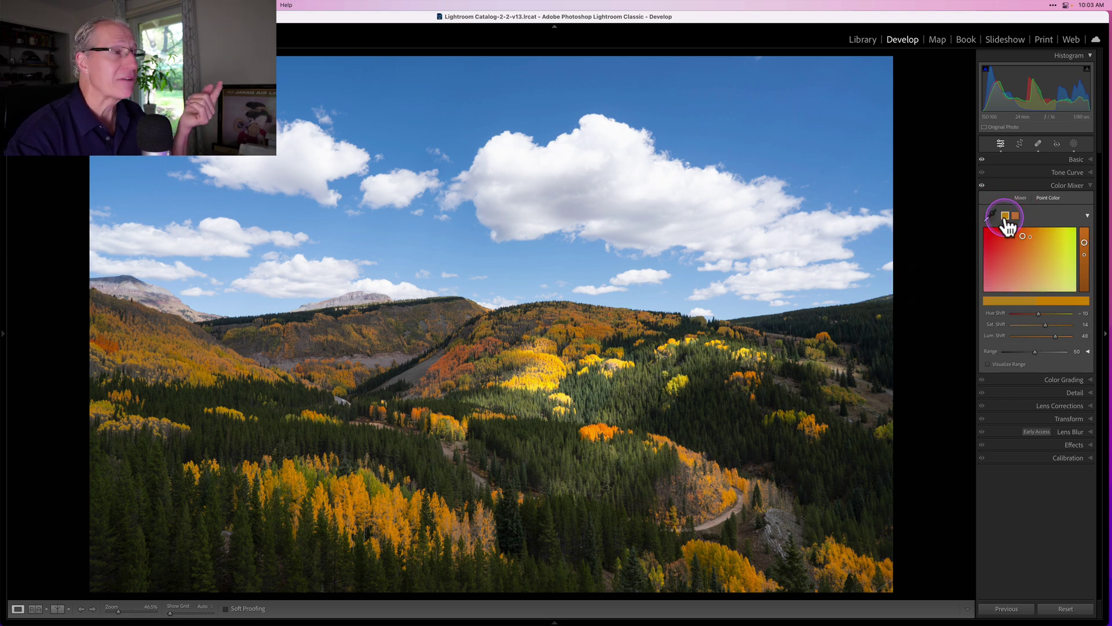
{"action": "left_click", "coordinate": [1015, 217]}
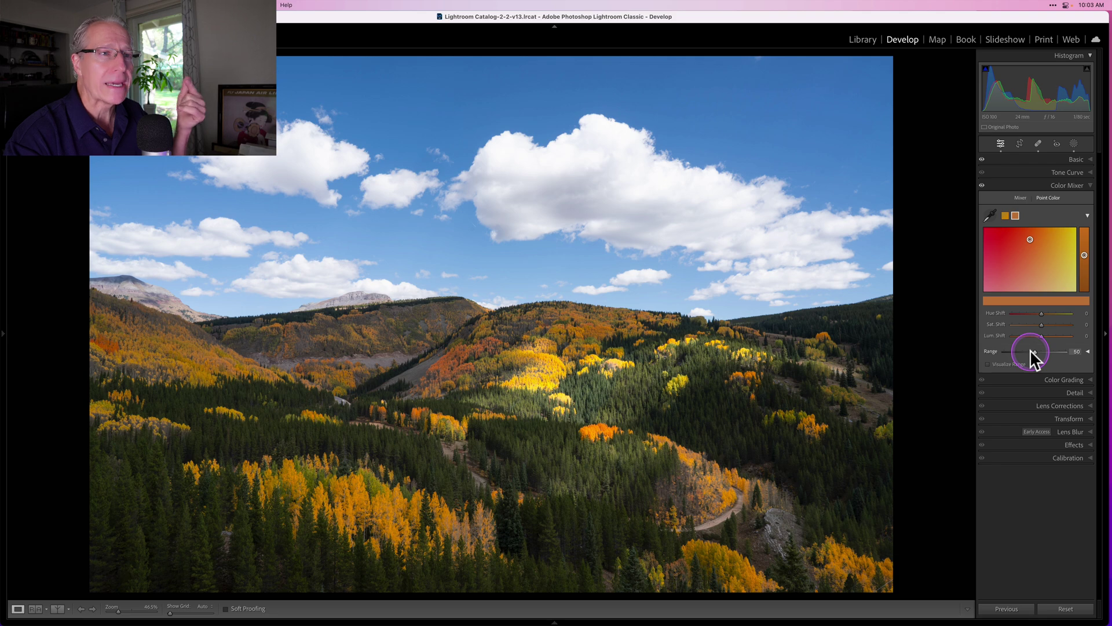
{"action": "left_click", "coordinate": [1083, 352]}
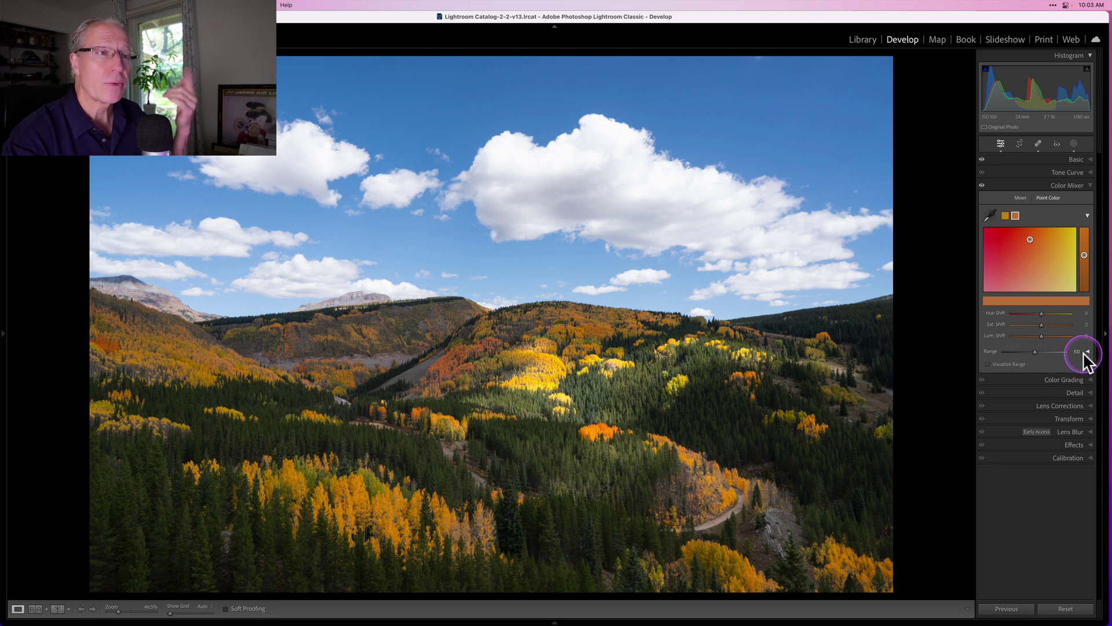
Enable Visualize Range for the orange sample, set its Range to 32, and expand the separate ranges.
{"action": "left_click", "coordinate": [988, 364]}
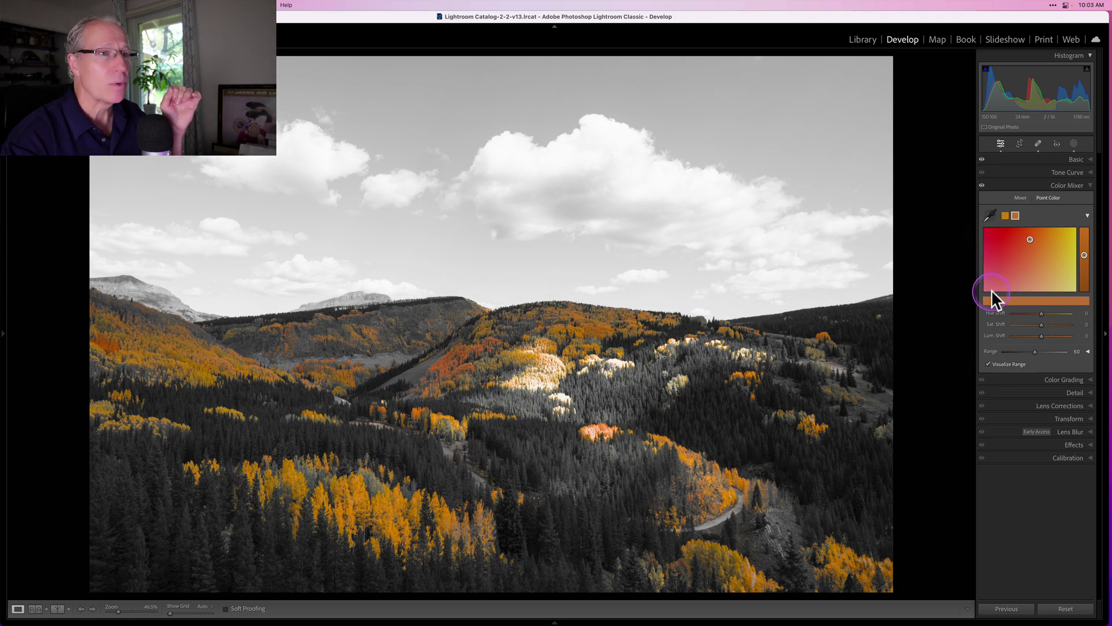
{"action": "left_click", "coordinate": [1041, 349]}
{"action": "left_click_drag", "start_coordinate": [1034, 350], "coordinate": [1078, 348]}
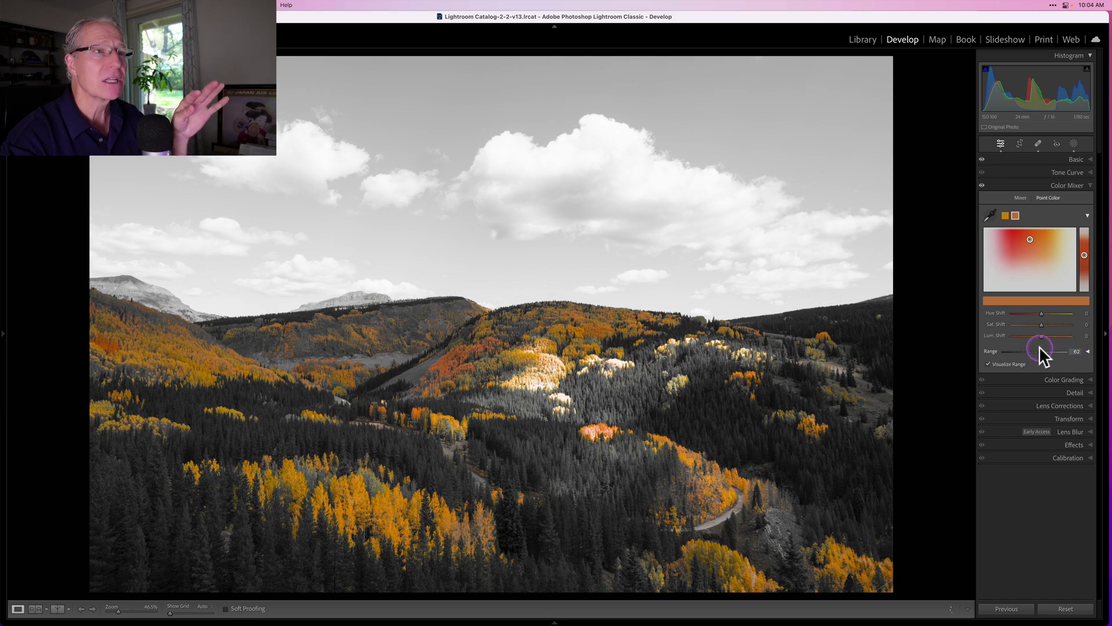
{"action": "left_click_drag", "start_coordinate": [1039, 348], "coordinate": [1003, 351]}
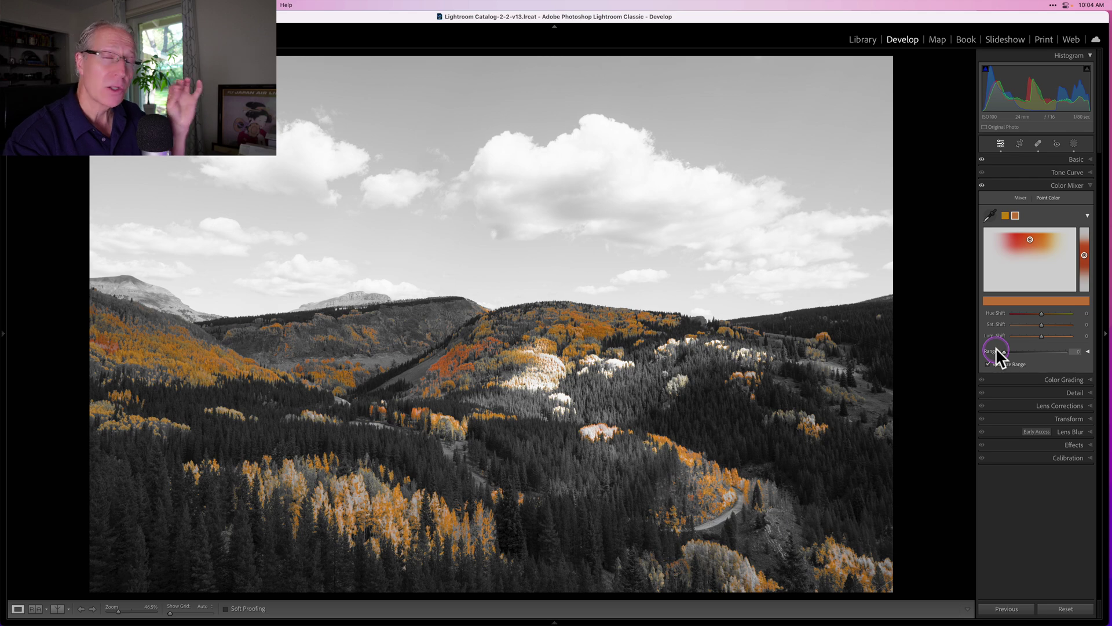
{"action": "mouse_move", "coordinate": [996, 348]}
{"action": "left_mouse_down"}
{"action": "mouse_move", "coordinate": [1052, 345]}
{"action": "mouse_move", "coordinate": [997, 352]}
{"action": "left_mouse_up"}
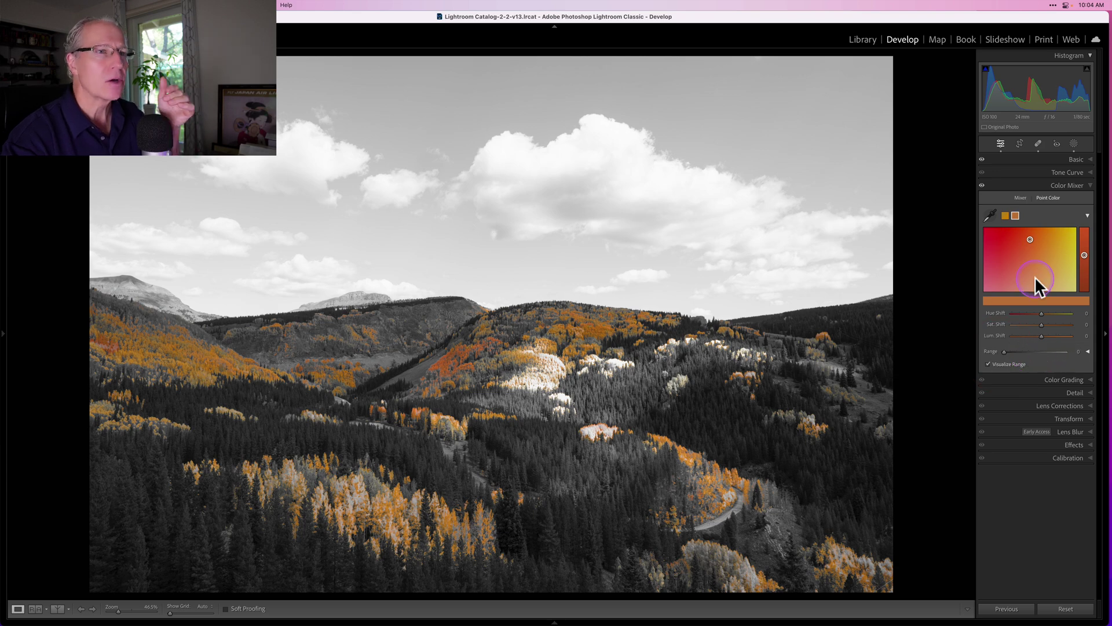
{"action": "left_click", "coordinate": [1089, 351]}
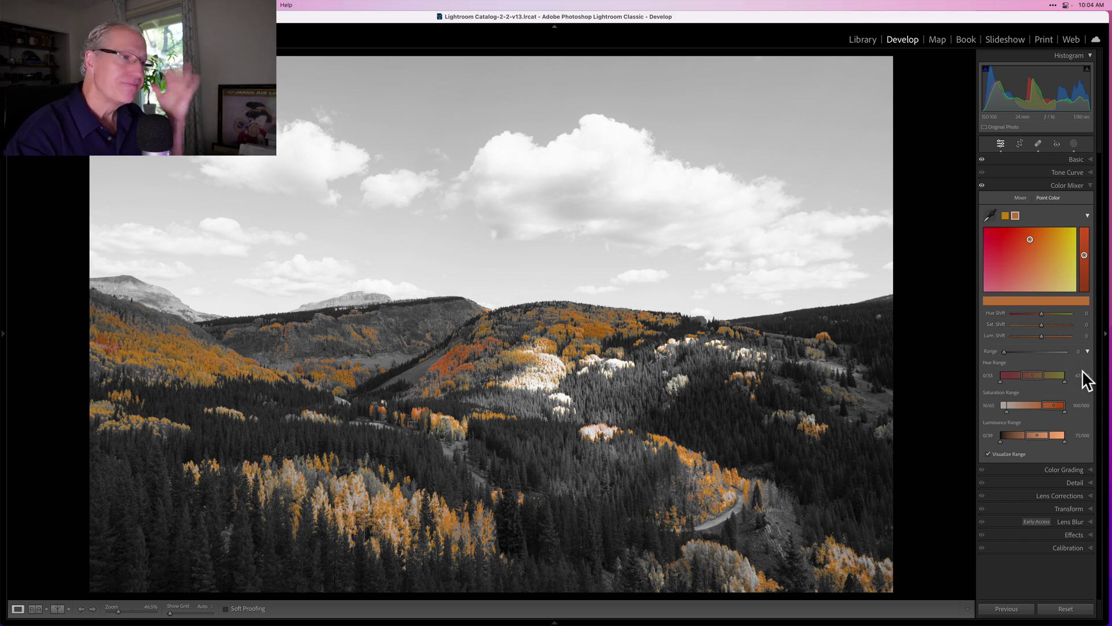
Reselect the orange sample and narrow its hue range to mainly the reddish-orange trees.
{"action": "left_click", "coordinate": [1050, 359]}
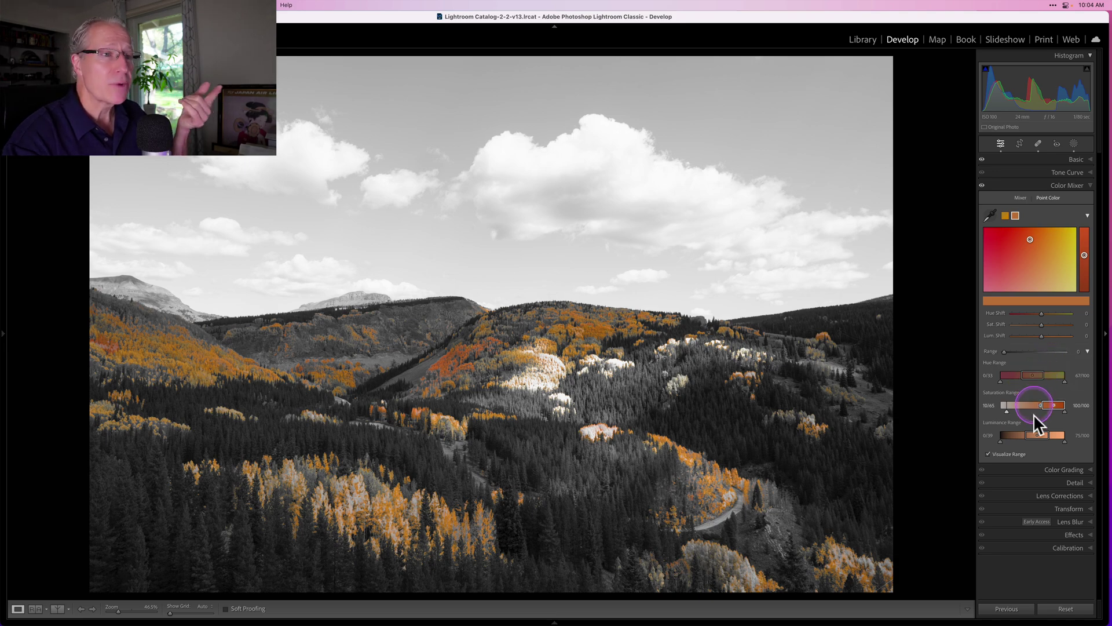
{"action": "left_click", "coordinate": [1035, 434]}
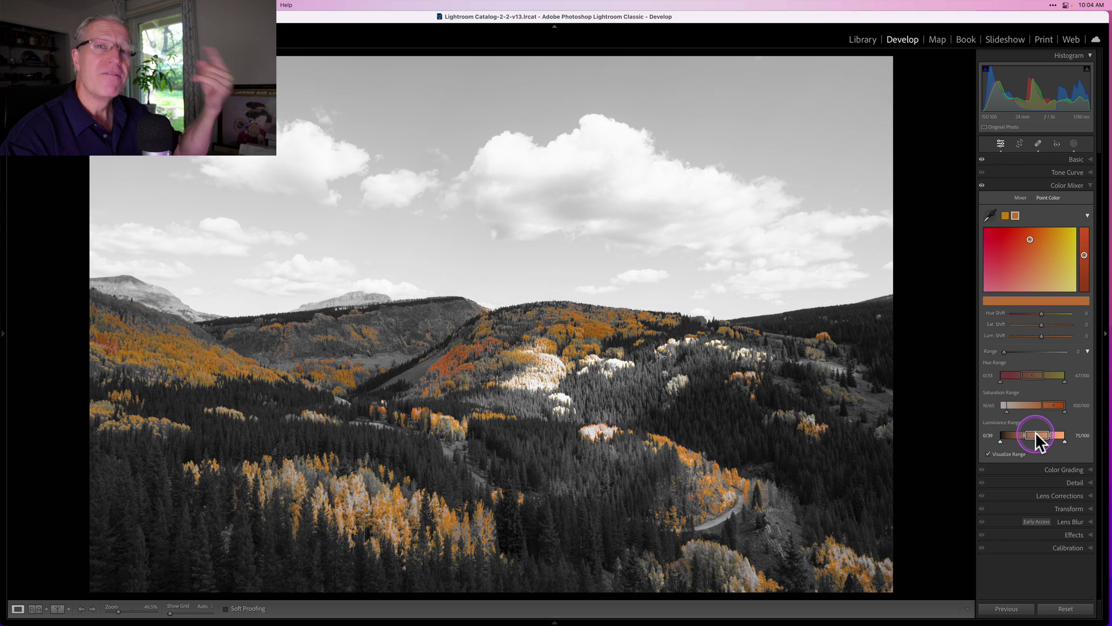
{"action": "left_click", "coordinate": [1016, 218]}
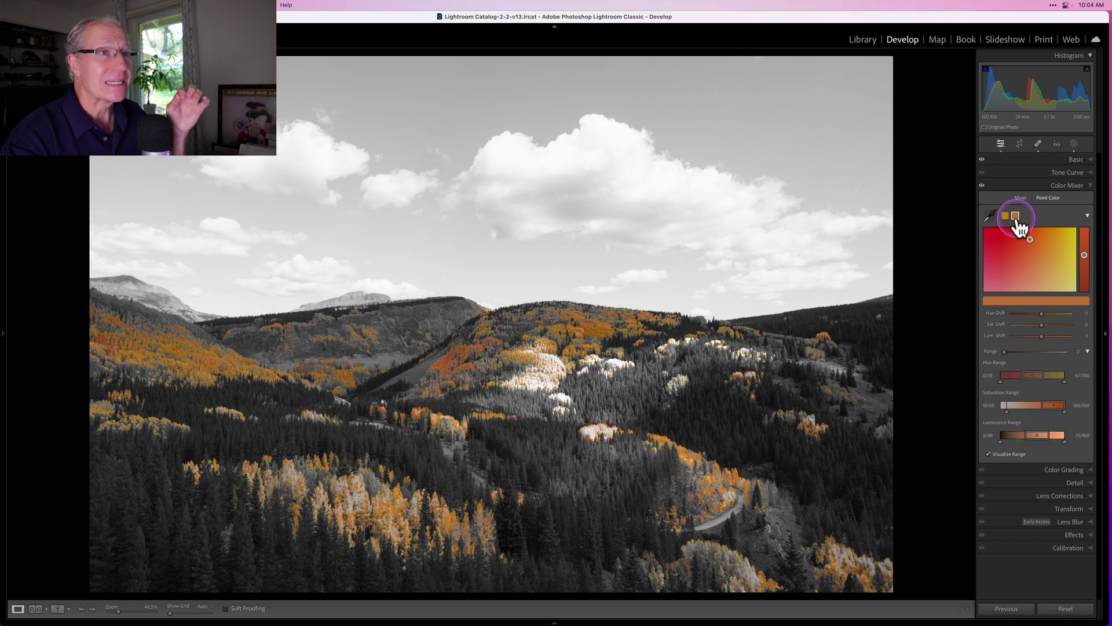
{"action": "left_click", "coordinate": [549, 395]}
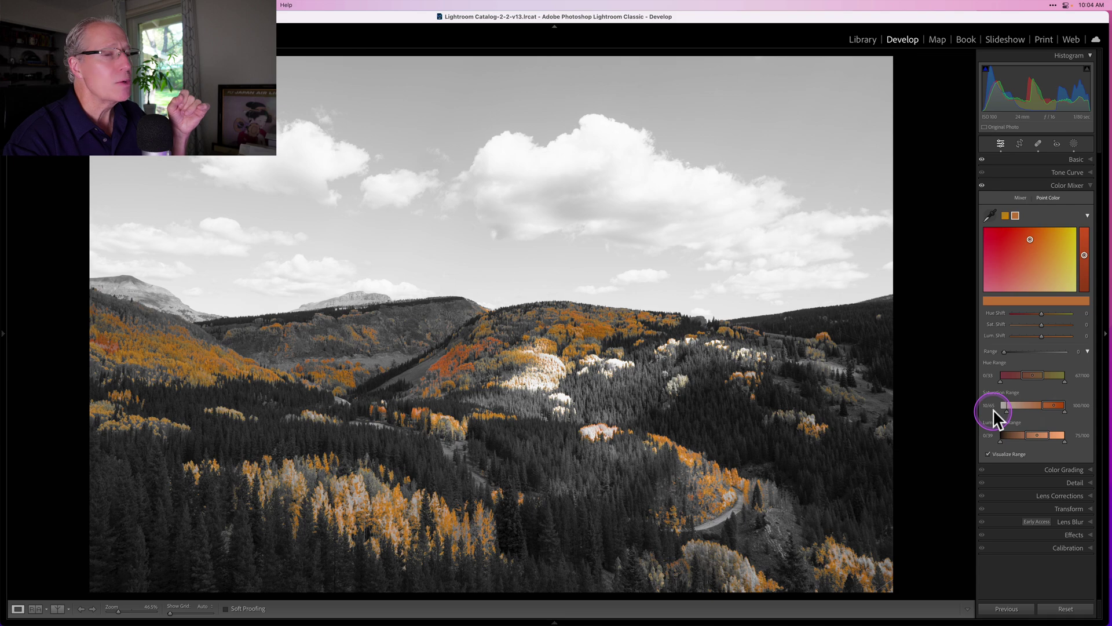
{"action": "left_click", "coordinate": [1063, 378]}
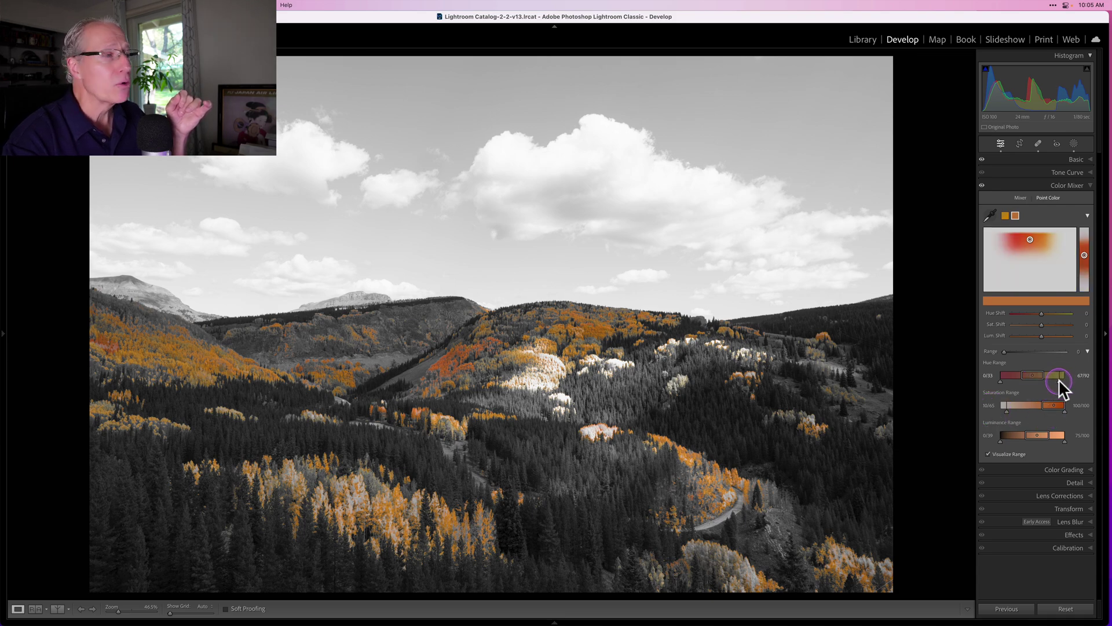
{"action": "left_click_drag", "start_coordinate": [1054, 380], "coordinate": [1026, 377]}
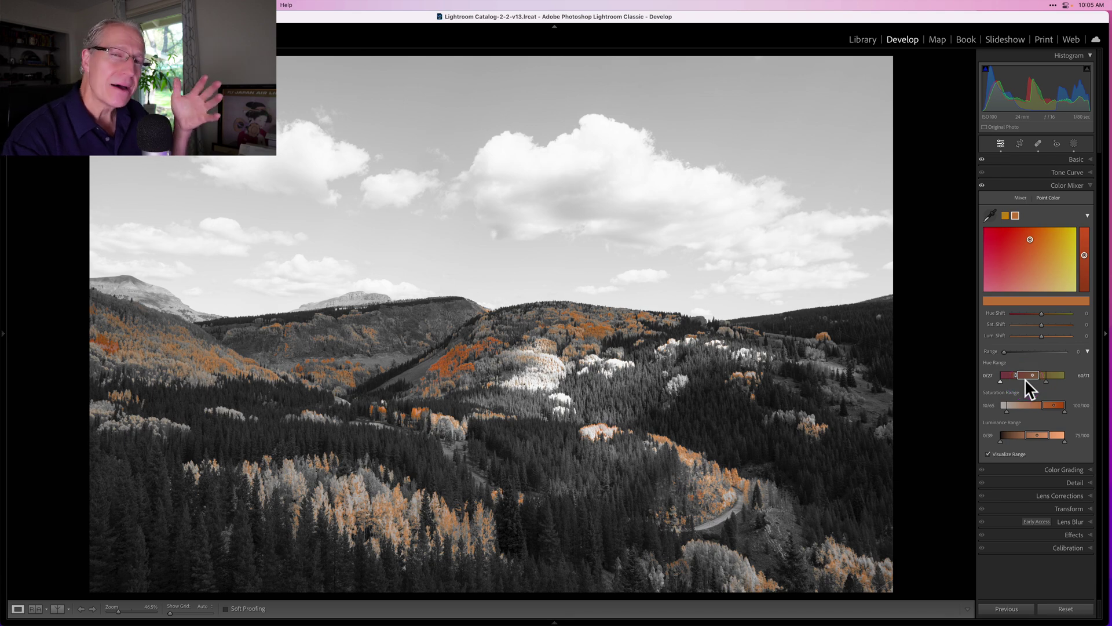
{"action": "left_click", "coordinate": [1053, 375]}
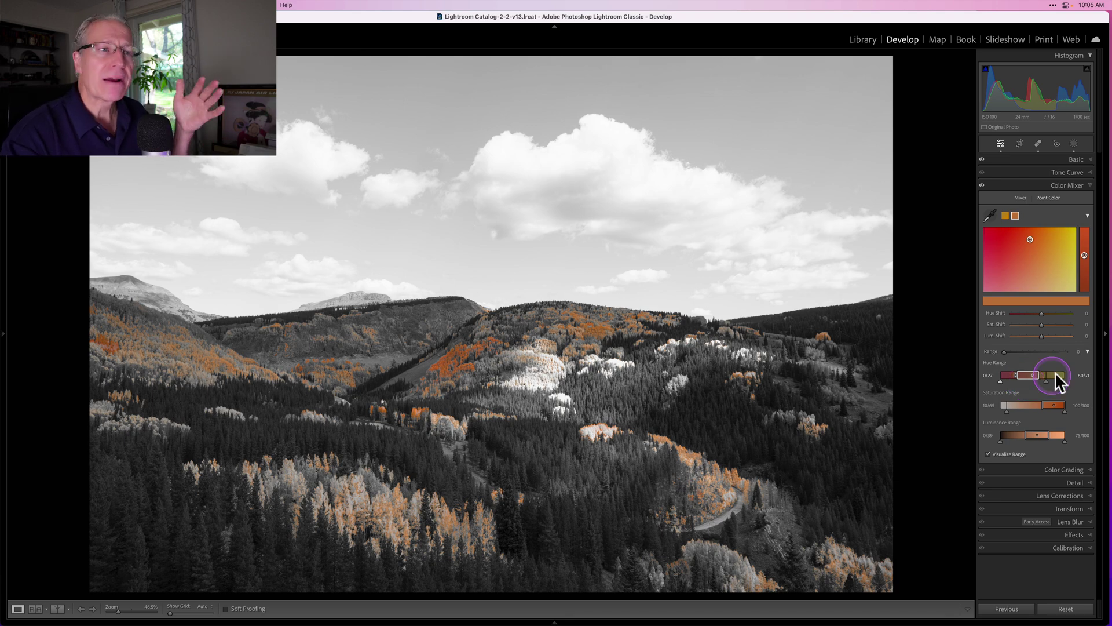
{"action": "mouse_move", "coordinate": [1046, 378]}
{"action": "left_mouse_down"}
{"action": "mouse_move", "coordinate": [1065, 378]}
{"action": "mouse_move", "coordinate": [1031, 381]}
{"action": "mouse_move", "coordinate": [1067, 377]}
{"action": "mouse_move", "coordinate": [1017, 383]}
{"action": "mouse_move", "coordinate": [1072, 378]}
{"action": "mouse_move", "coordinate": [1026, 384]}
{"action": "mouse_move", "coordinate": [1060, 380]}
{"action": "mouse_move", "coordinate": [1042, 380]}
{"action": "left_mouse_up"}
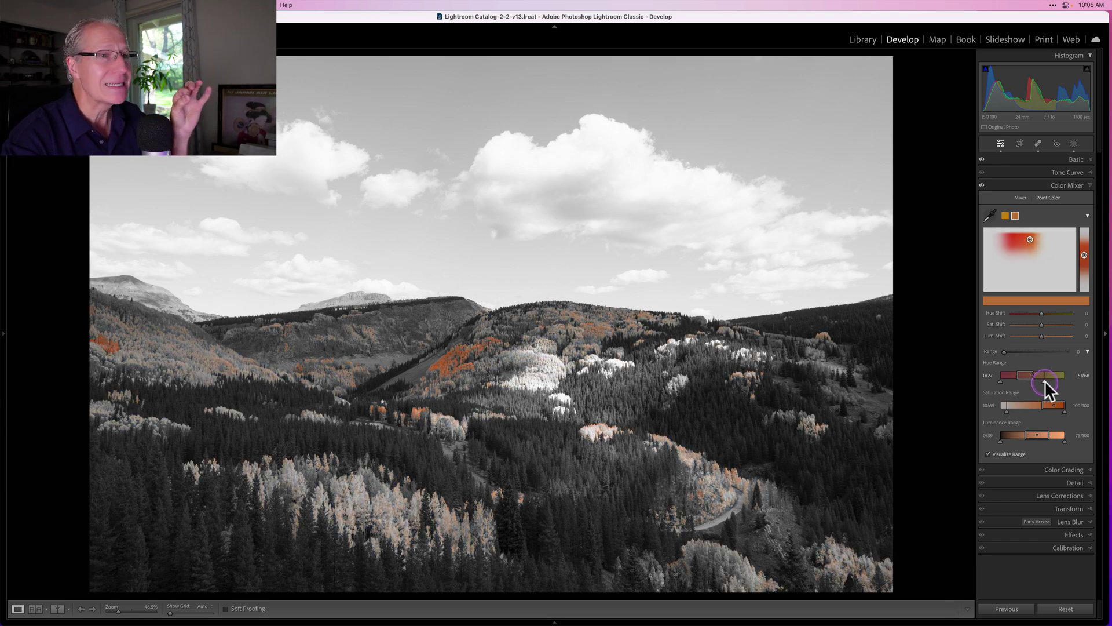
{"action": "left_click_drag", "start_coordinate": [1045, 380], "coordinate": [1045, 380]}
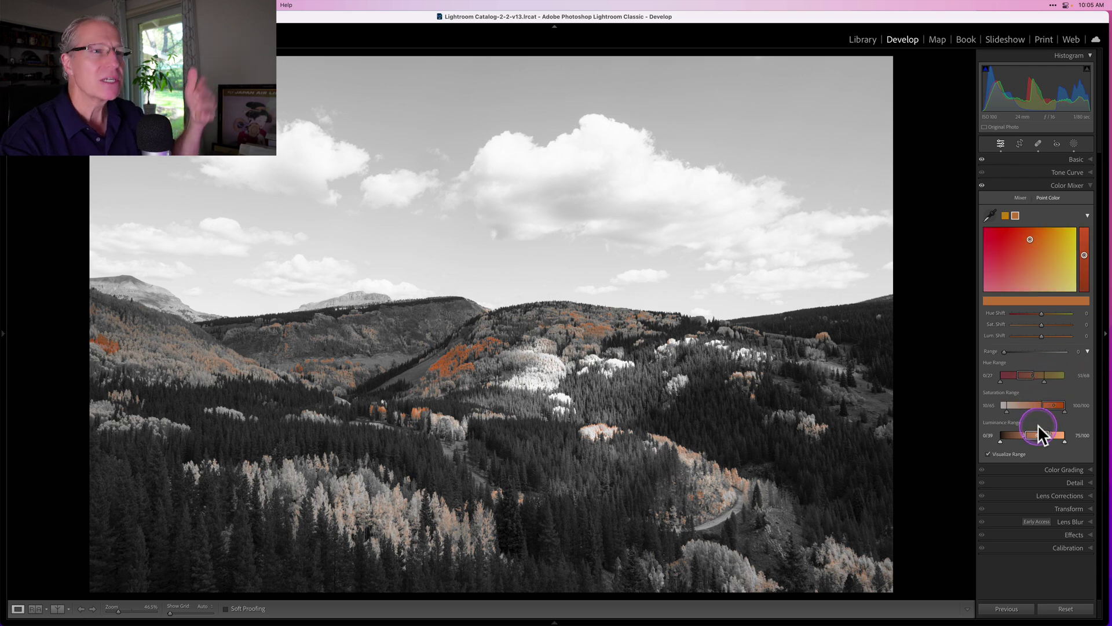
Turn off Visualize Range, set the orange sample to saturation 27 and luminance 26, and compare with Color Mixer toggled.
{"action": "left_click", "coordinate": [988, 453]}
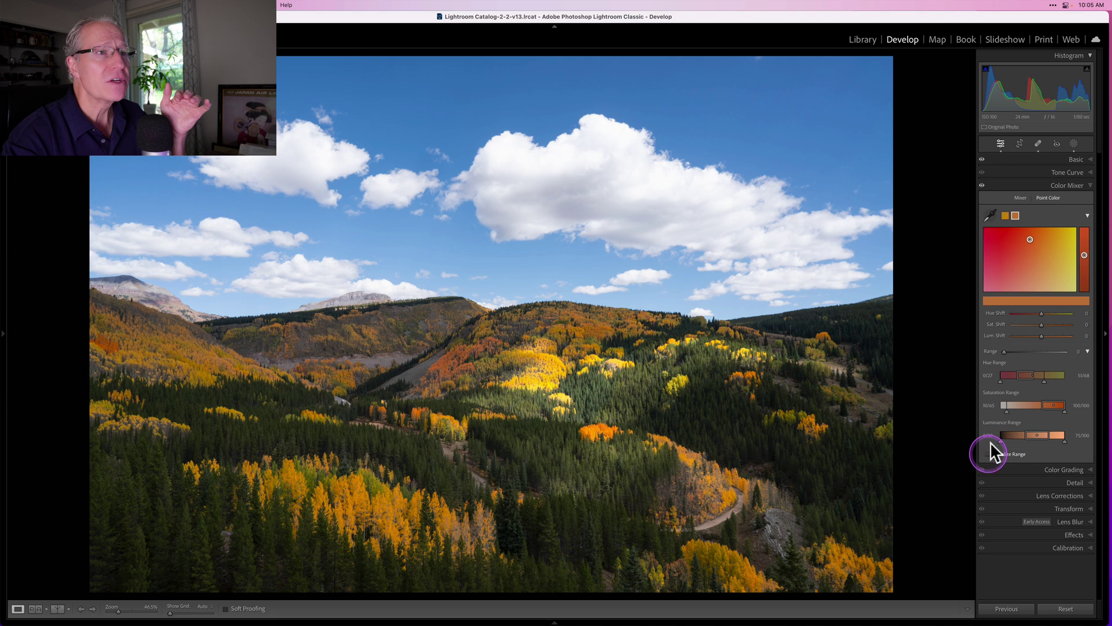
{"action": "left_click", "coordinate": [1040, 326]}
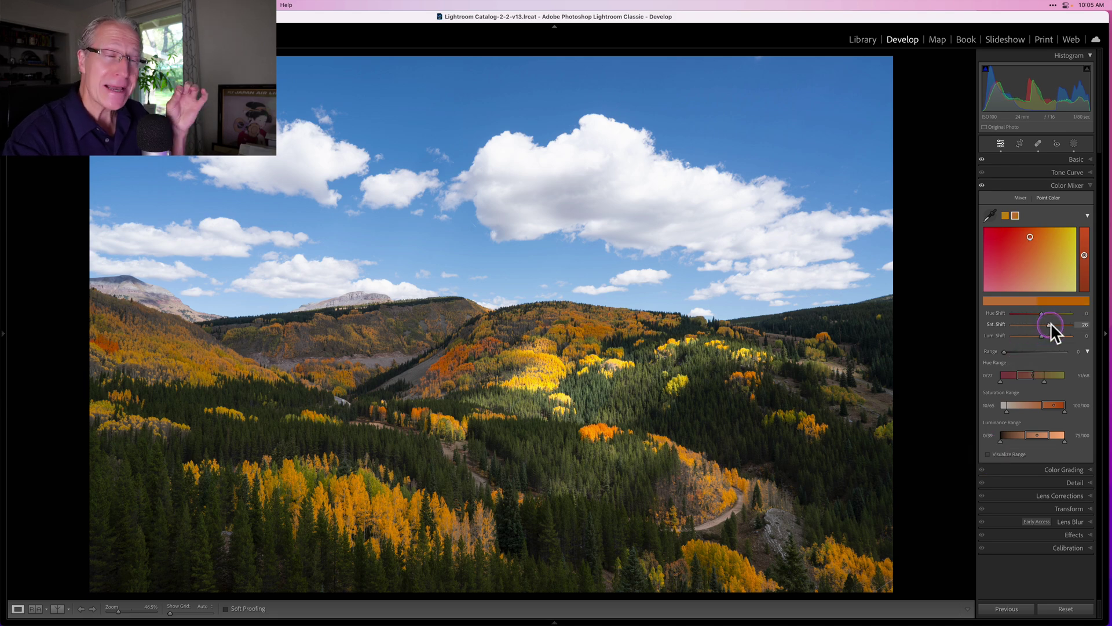
{"action": "left_click_drag", "start_coordinate": [1051, 324], "coordinate": [1051, 324]}
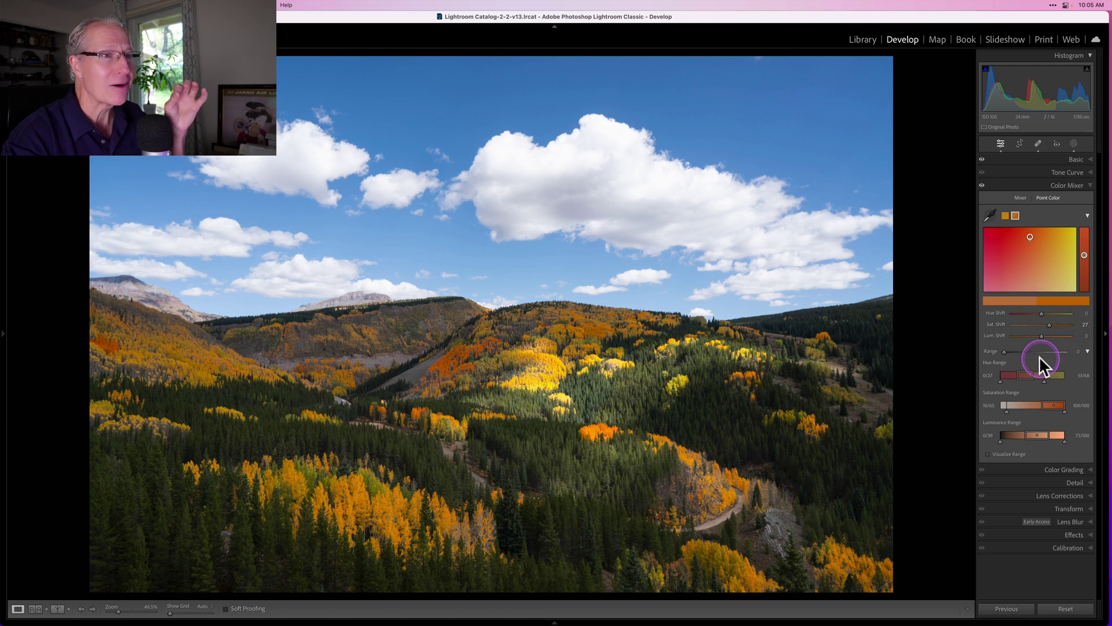
{"action": "left_click_drag", "start_coordinate": [1041, 335], "coordinate": [1049, 335]}
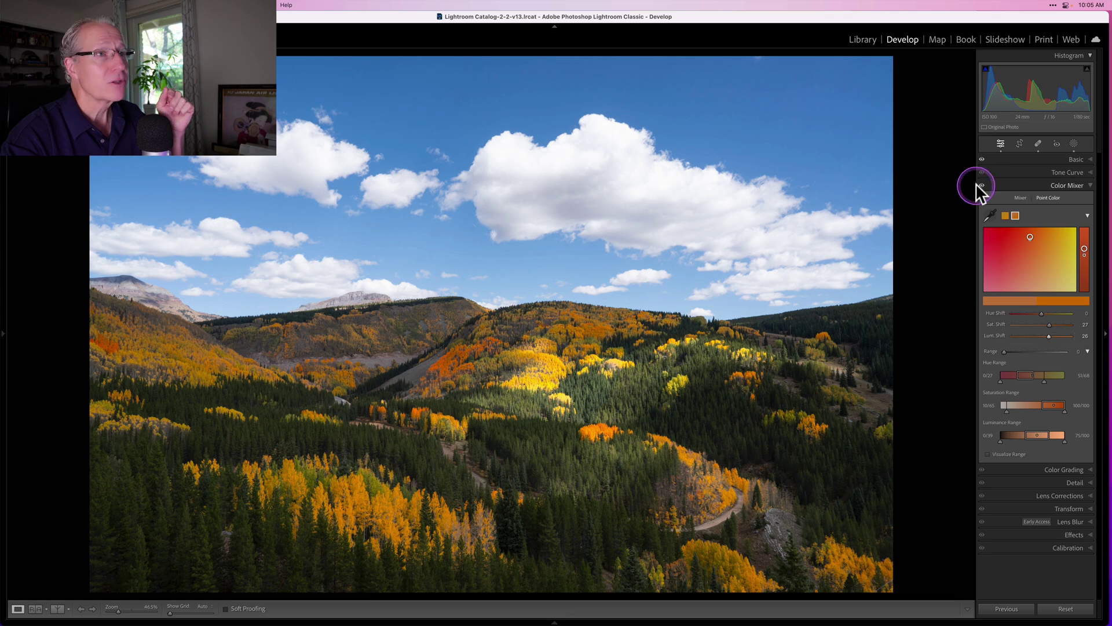
{"action": "left_click", "coordinate": [982, 185]}
{"action": "left_click", "coordinate": [981, 186]}
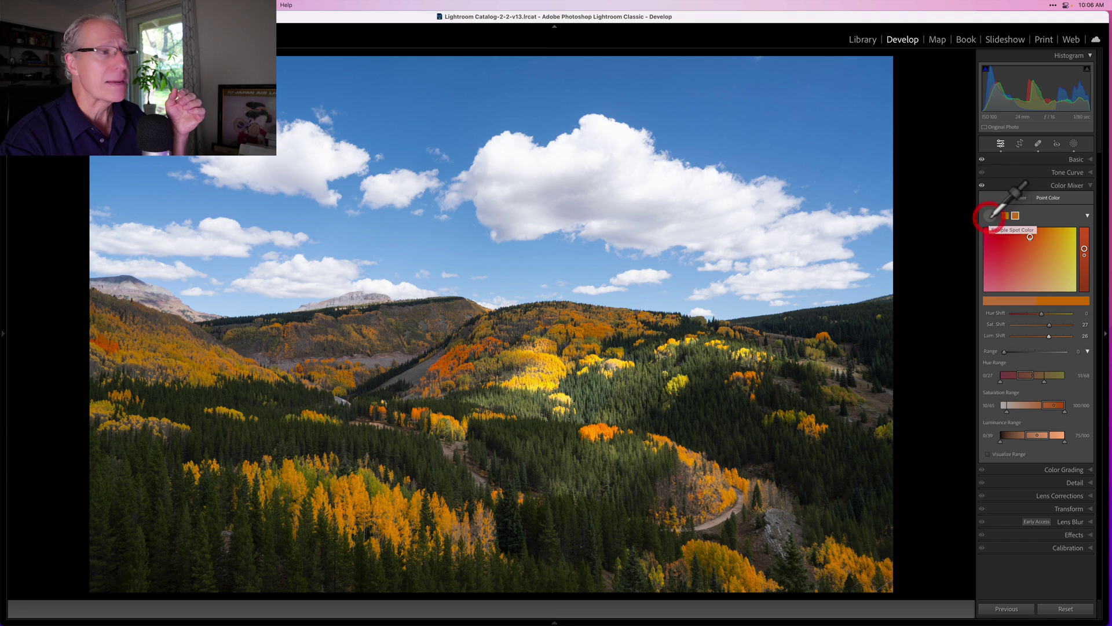
Sample the forest's dark conifer green as a third Point Color swatch.
{"action": "left_click", "coordinate": [526, 447]}
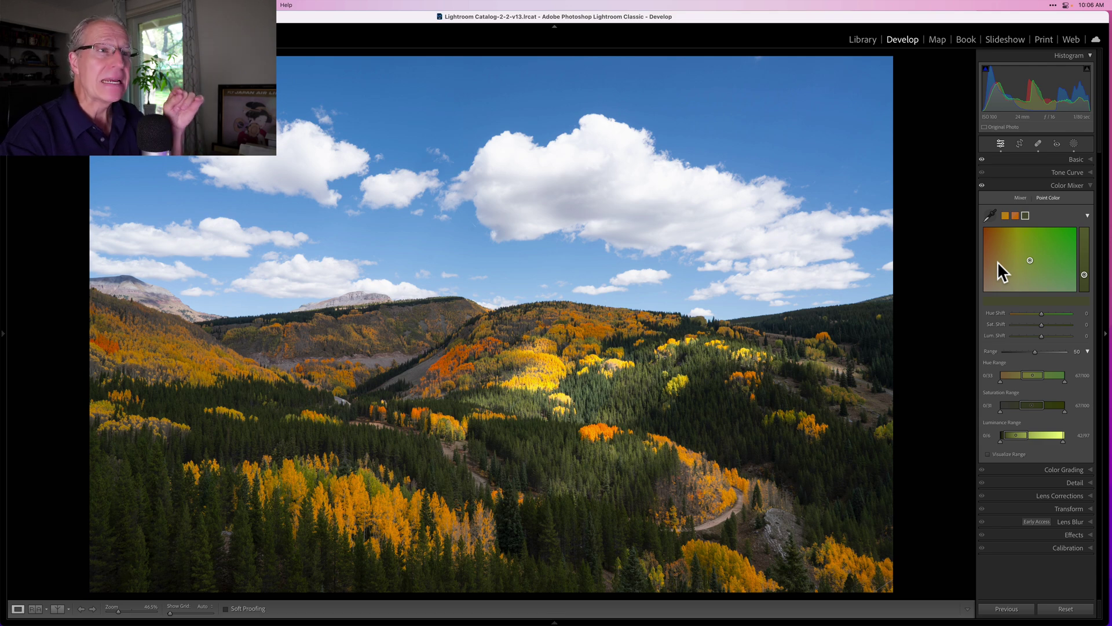
Darken the forest-green luminance and compare it with the unedited Before view.
{"action": "left_click", "coordinate": [1087, 352]}
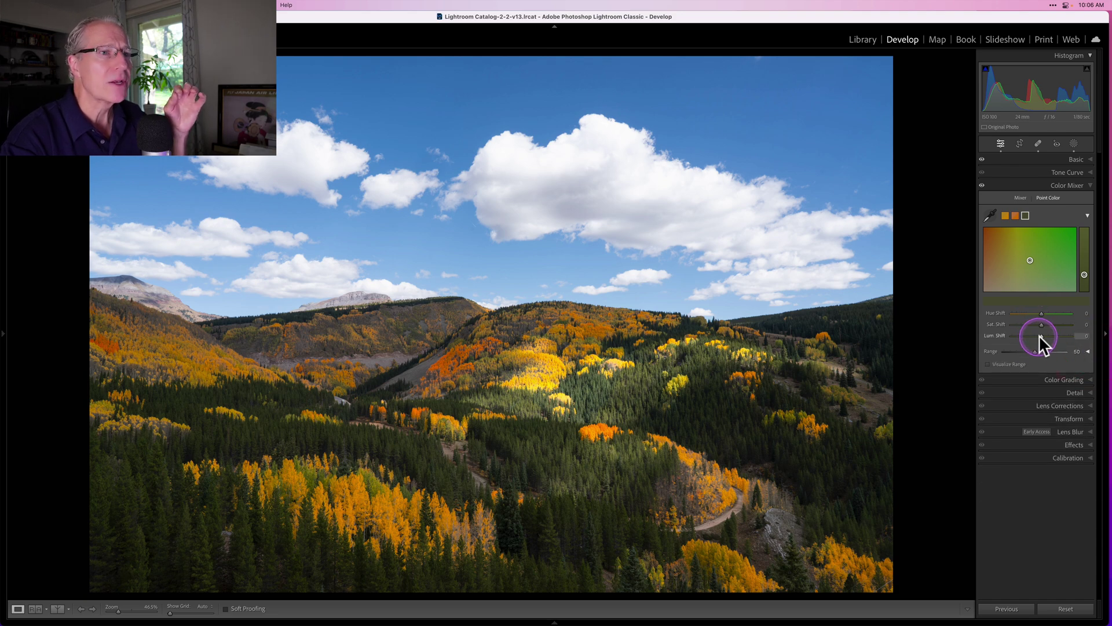
{"action": "left_click_drag", "start_coordinate": [1037, 336], "coordinate": [1024, 335]}
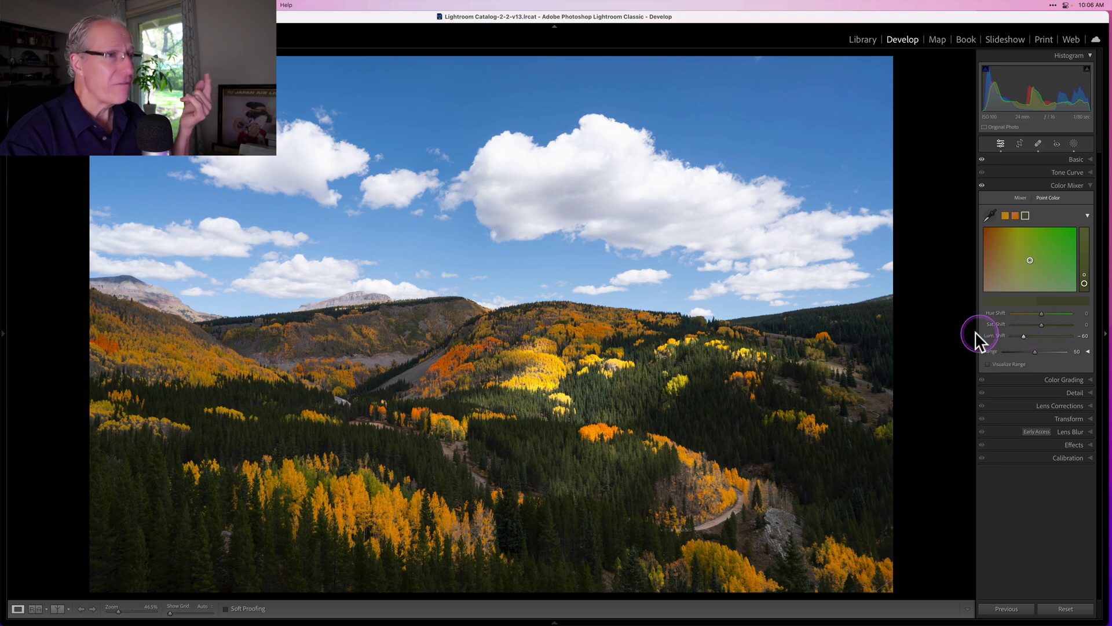
{"action": "key", "text": "backslash"}
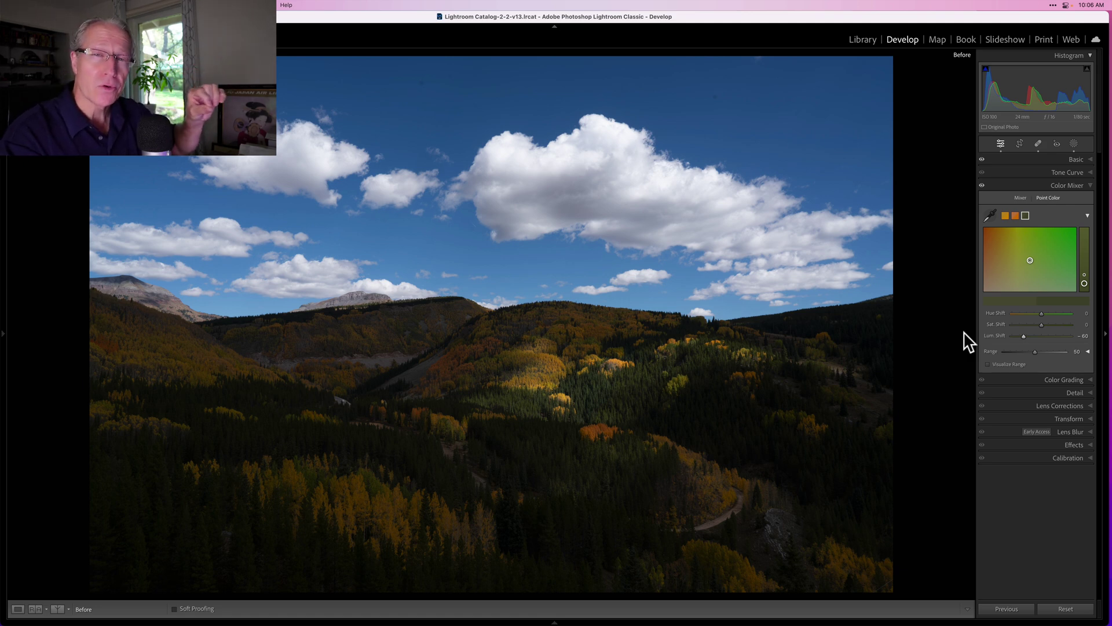
{"action": "key", "text": "backslash"}
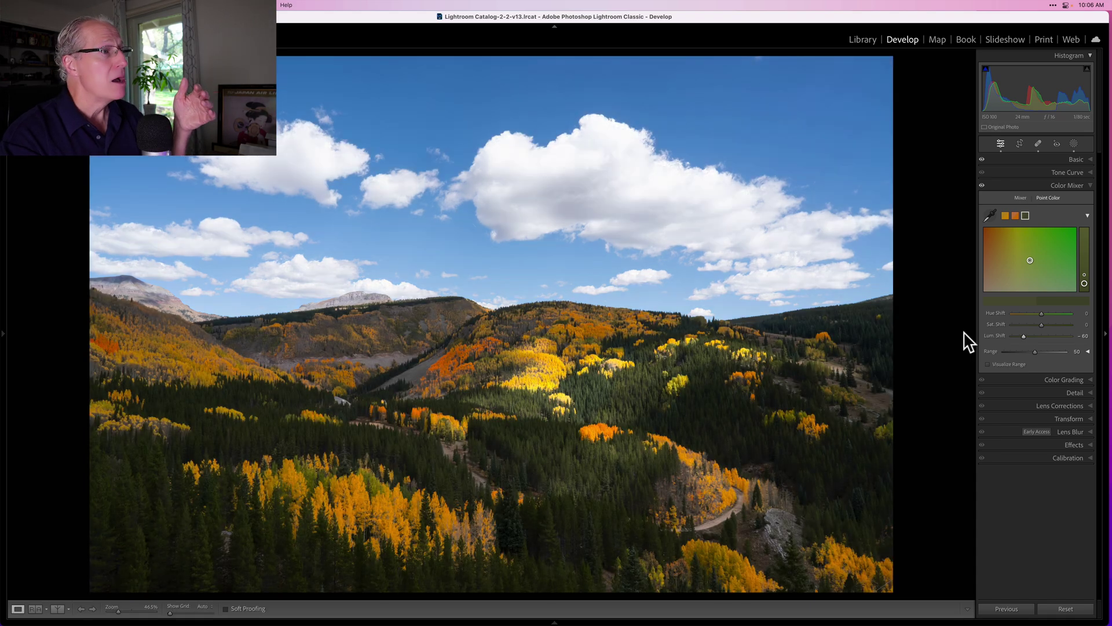
Push the green luminance shift further, past -90 to -99.
{"action": "left_click", "coordinate": [1049, 337]}
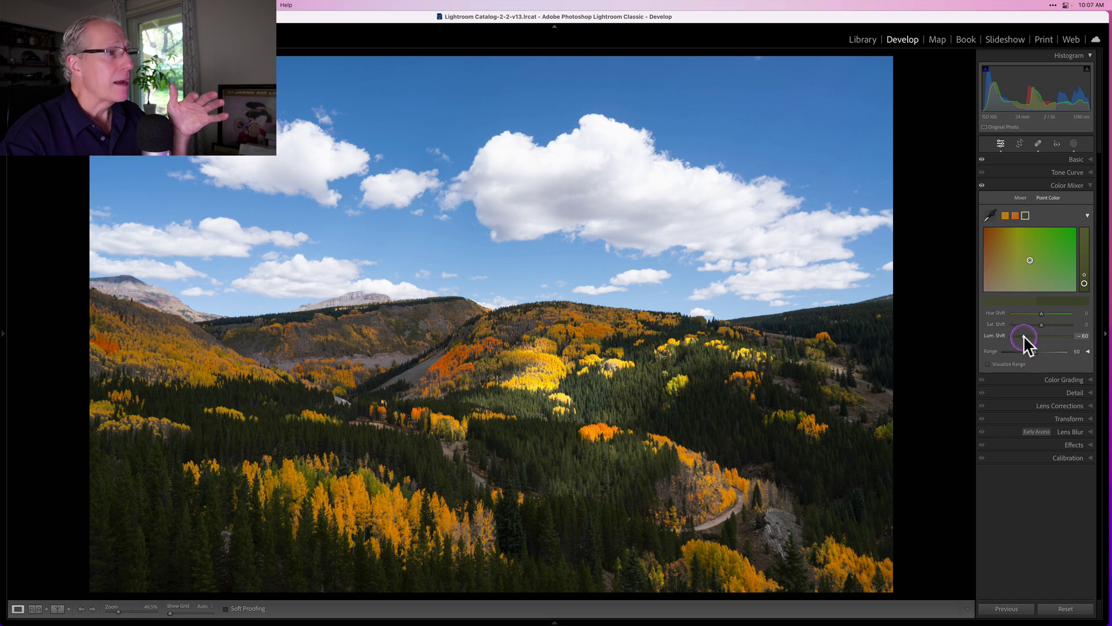
{"action": "left_click_drag", "start_coordinate": [1021, 334], "coordinate": [1015, 335]}
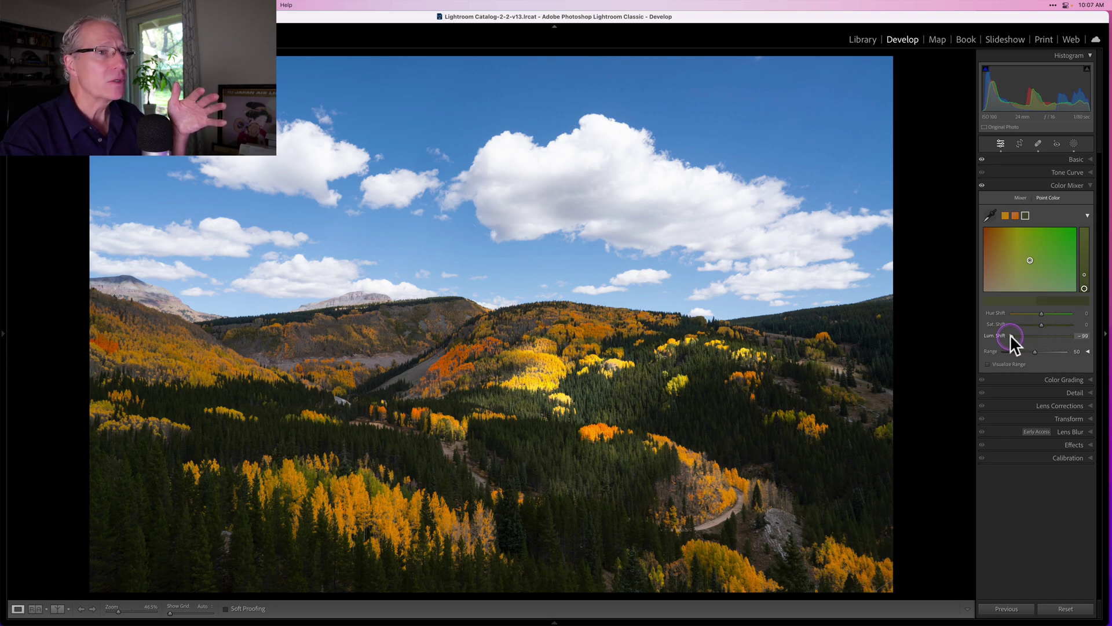
{"action": "mouse_move", "coordinate": [1010, 335]}
{"action": "left_mouse_down"}
{"action": "mouse_move", "coordinate": [1034, 335]}
{"action": "mouse_move", "coordinate": [998, 342]}
{"action": "left_mouse_up"}
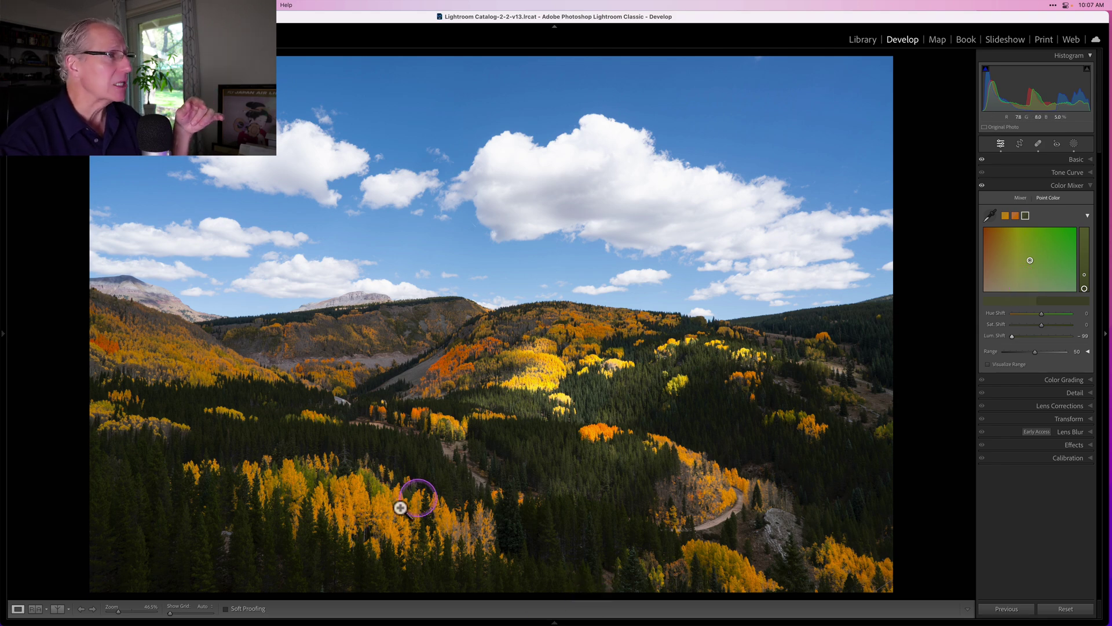
Reset the green Lum. Shift to 0, drag it to -100, then ease it back to about -64.
{"action": "double_click", "coordinate": [1012, 335]}
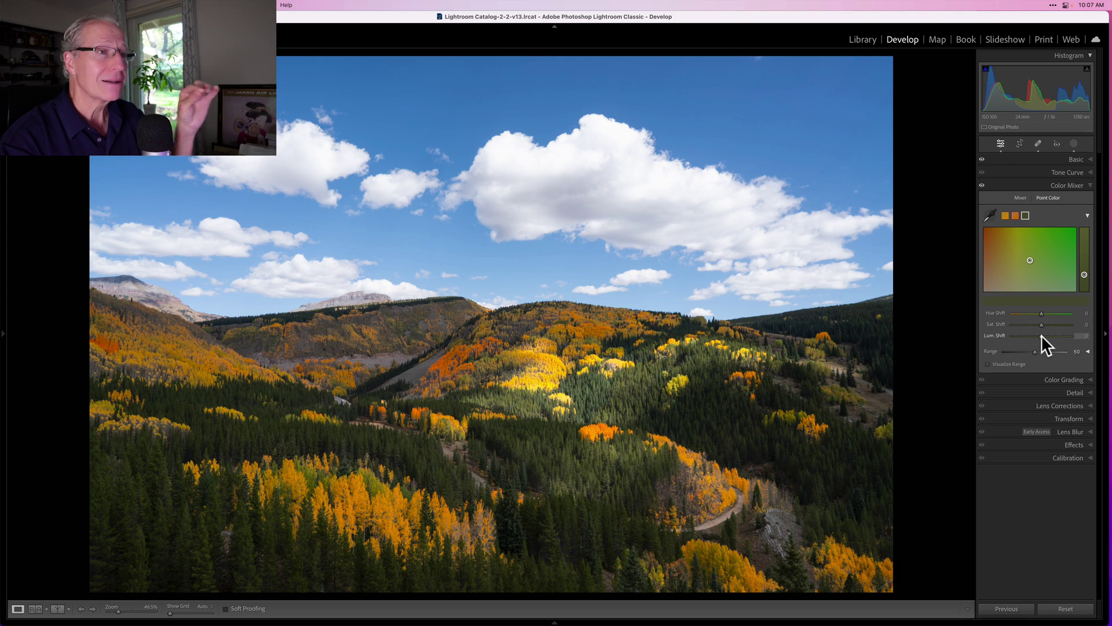
{"action": "left_click_drag", "start_coordinate": [1041, 335], "coordinate": [917, 336]}
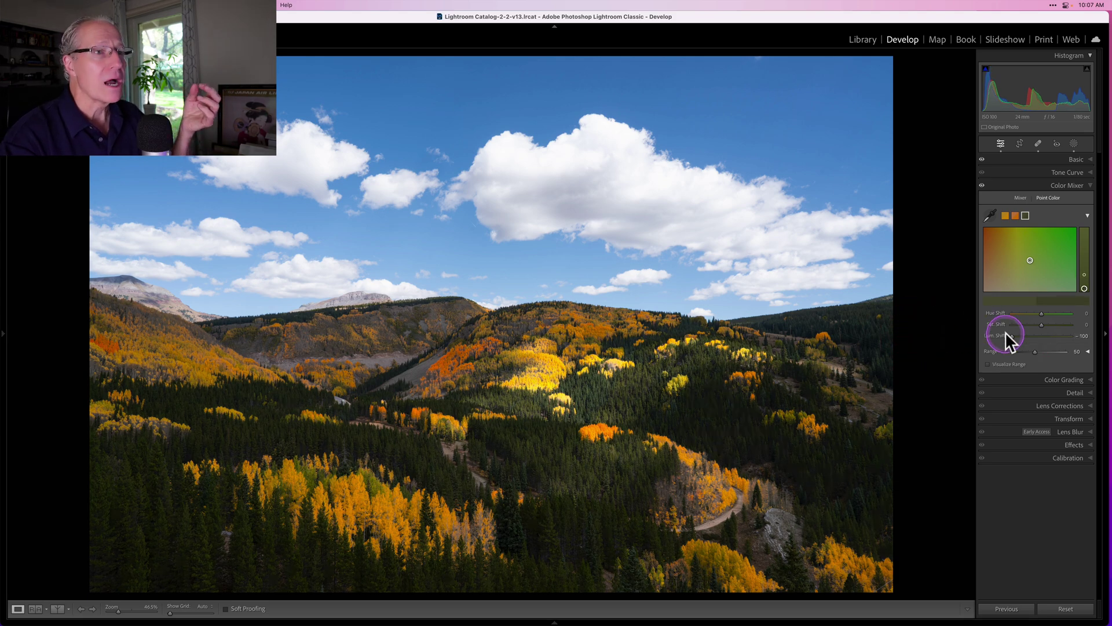
{"action": "left_click_drag", "start_coordinate": [1016, 335], "coordinate": [1022, 335]}
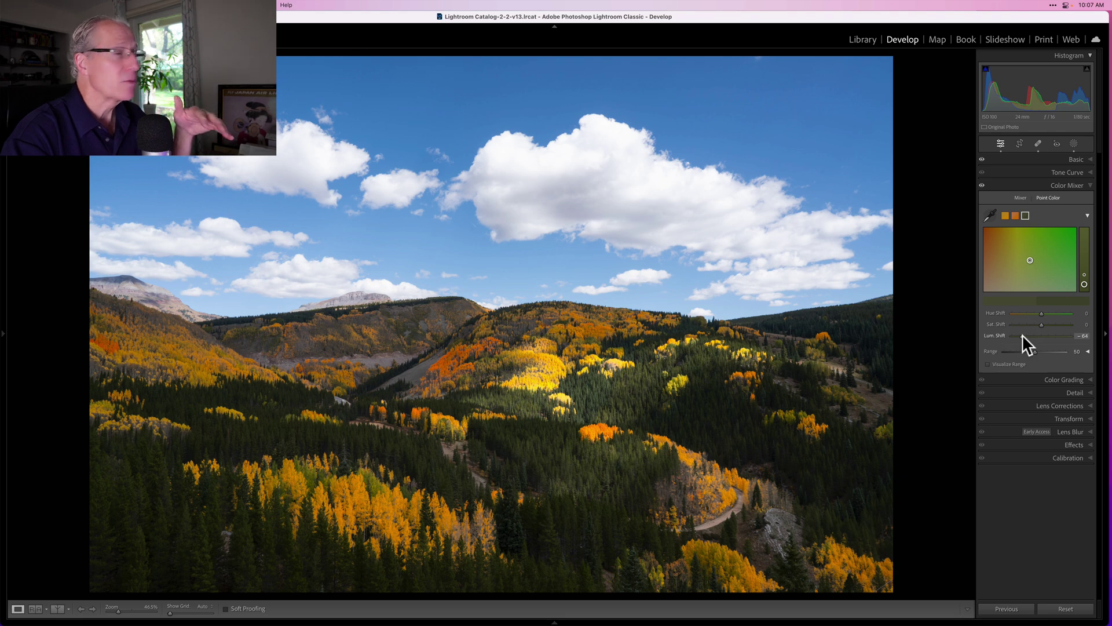
Sample the sky blue as a new Point Color and raise its saturation shift to 20.
{"action": "left_click", "coordinate": [989, 216]}
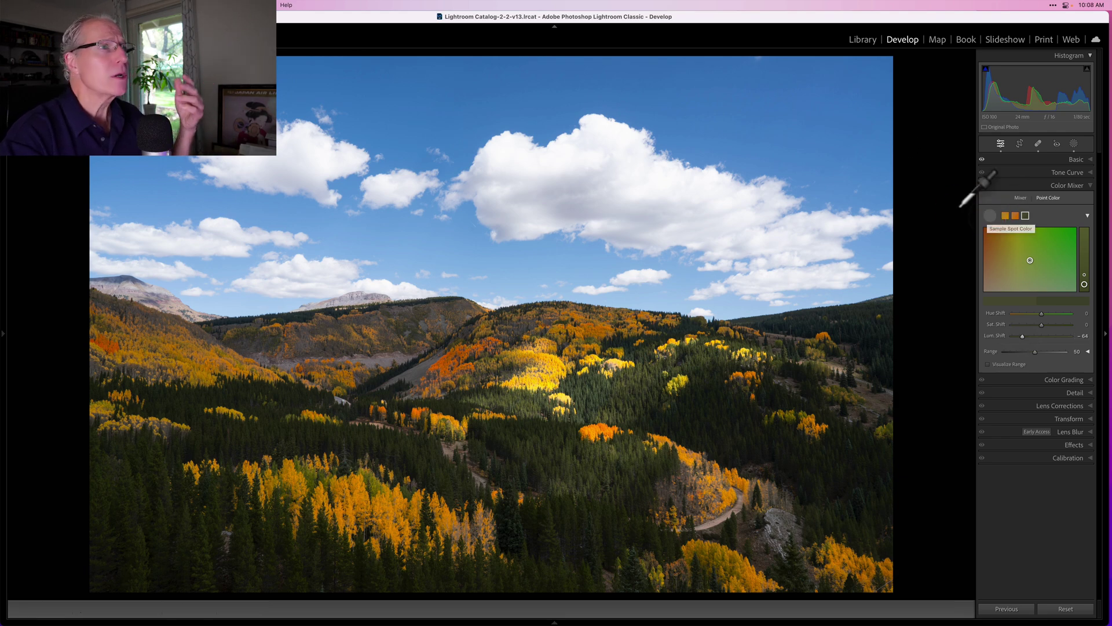
{"action": "left_click", "coordinate": [797, 134]}
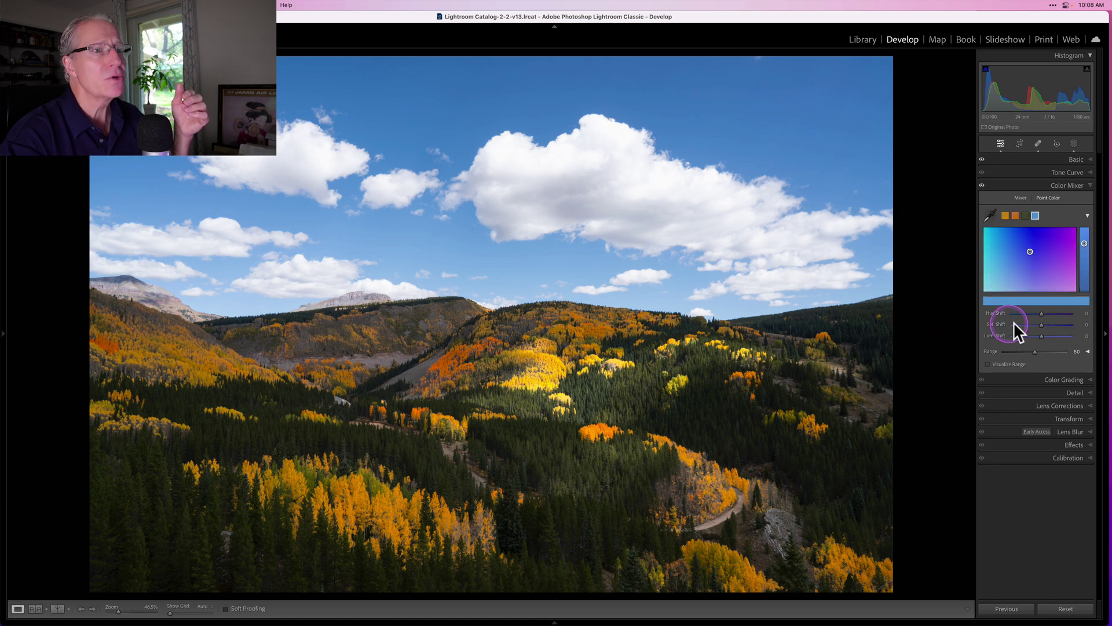
{"action": "left_click_drag", "start_coordinate": [1042, 323], "coordinate": [1037, 335]}
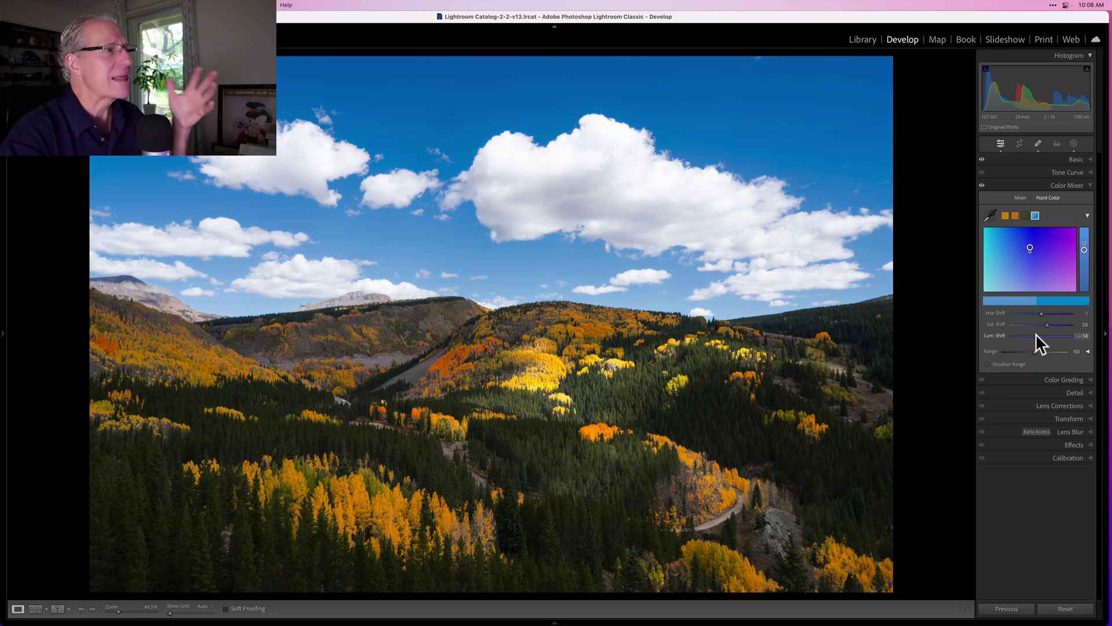
Compare the photo with the Color Mixer adjustments hidden and shown, then reselect the eyedropper.
{"action": "left_click", "coordinate": [982, 186]}
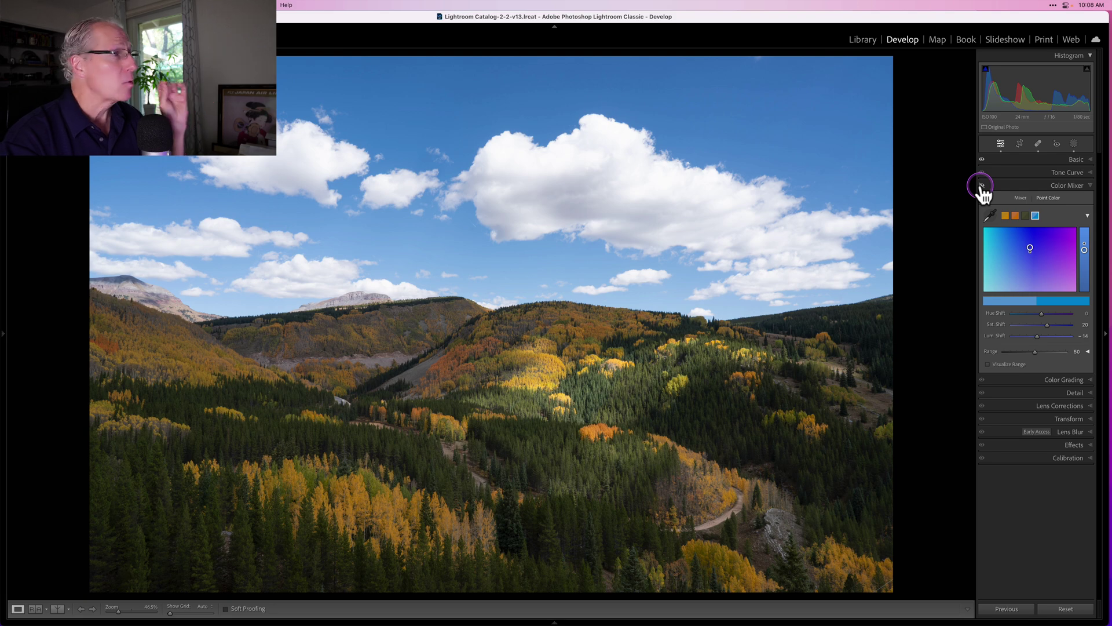
{"action": "left_click", "coordinate": [981, 185]}
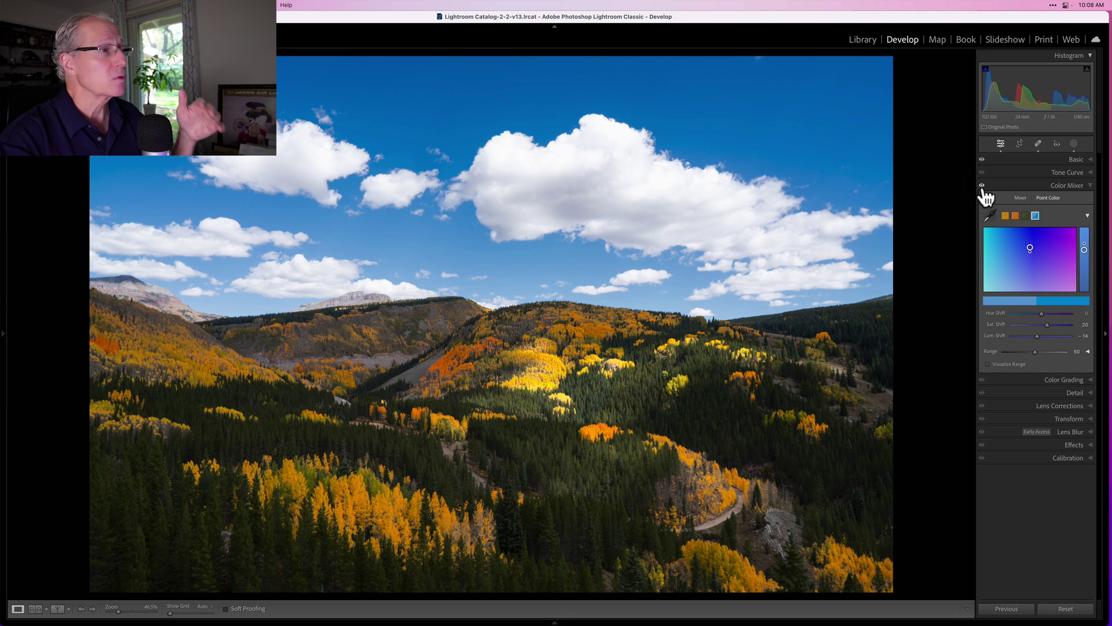
{"action": "left_click", "coordinate": [991, 217]}
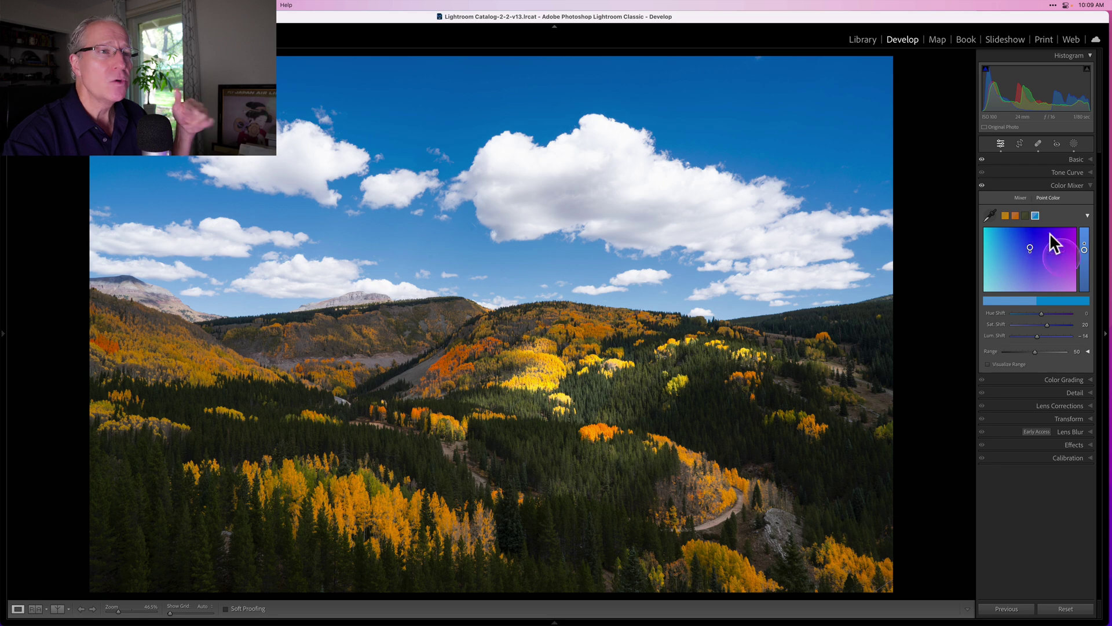
Expand the Range section to show the sky blue's Hue, Saturation and Luminance Range bars.
{"action": "left_click", "coordinate": [1030, 358]}
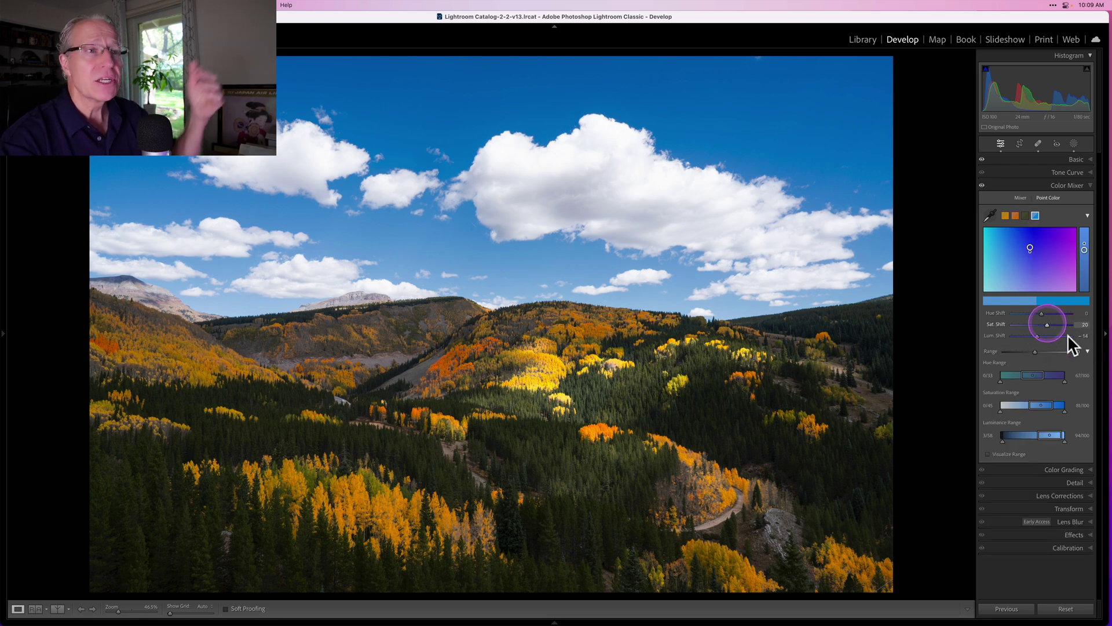